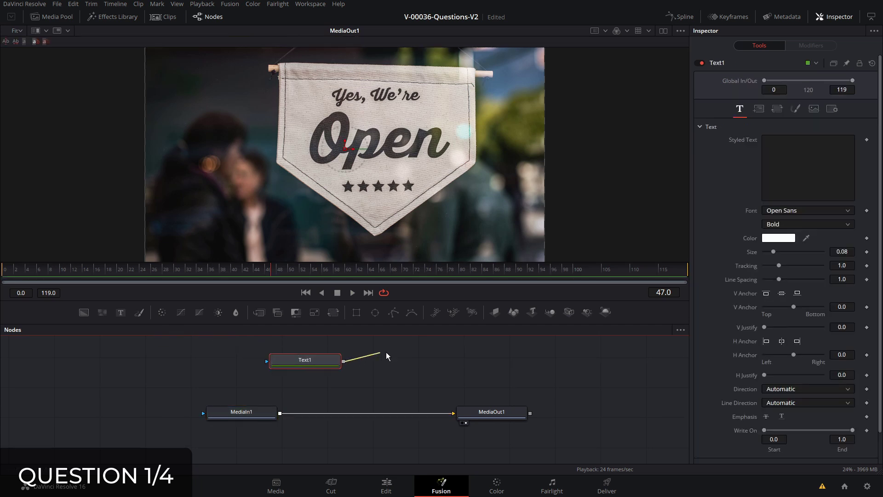
- Merge the Text1 node over MediaIn1 and fill its styled text with a long row of hyphens
{"action": "left_click_drag", "start_coordinate": [322, 406], "coordinate": [281, 413]}
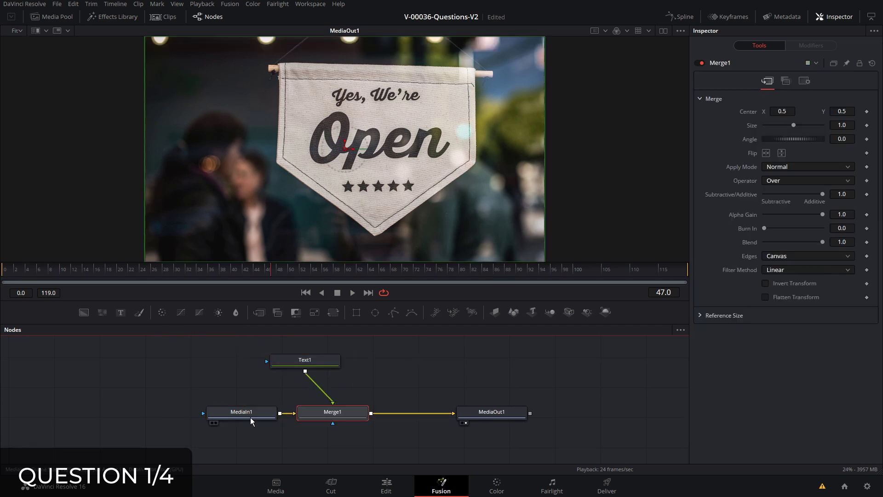
{"action": "left_click_drag", "start_coordinate": [291, 357], "coordinate": [319, 360]}
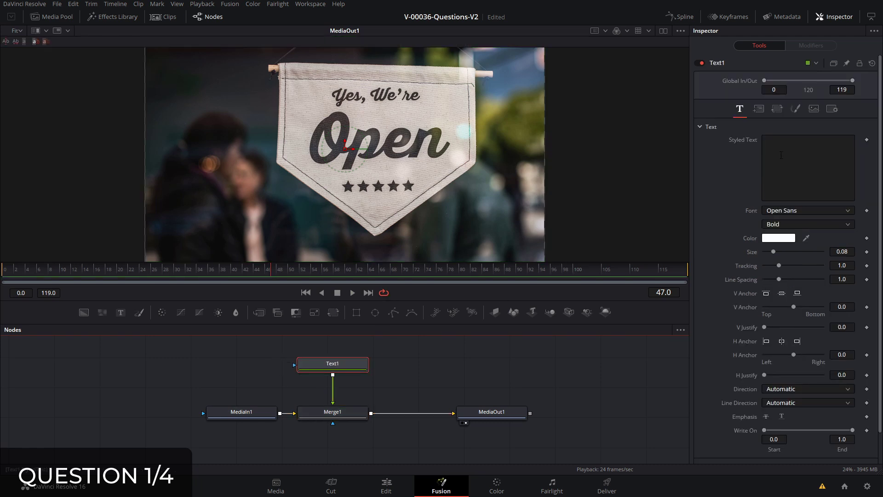
{"action": "left_click", "coordinate": [781, 155]}
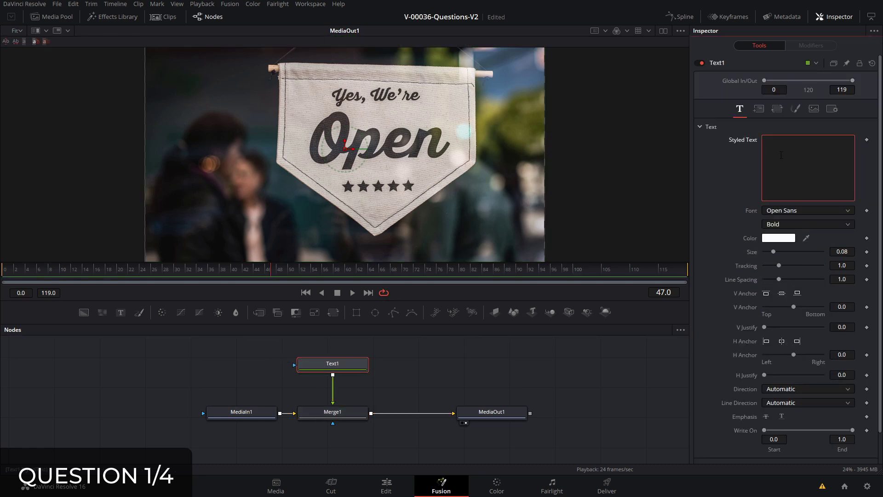
{"action": "type", "text": "-------"}
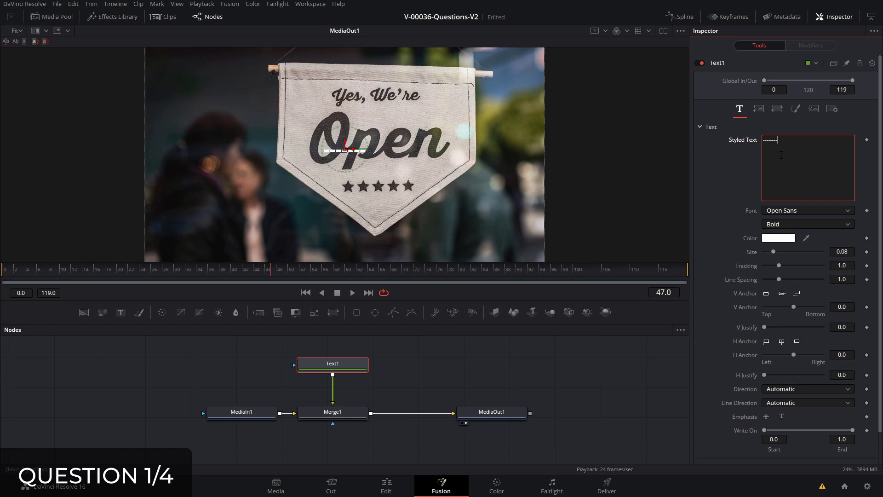
{"action": "type", "text": "---------------------------------"}
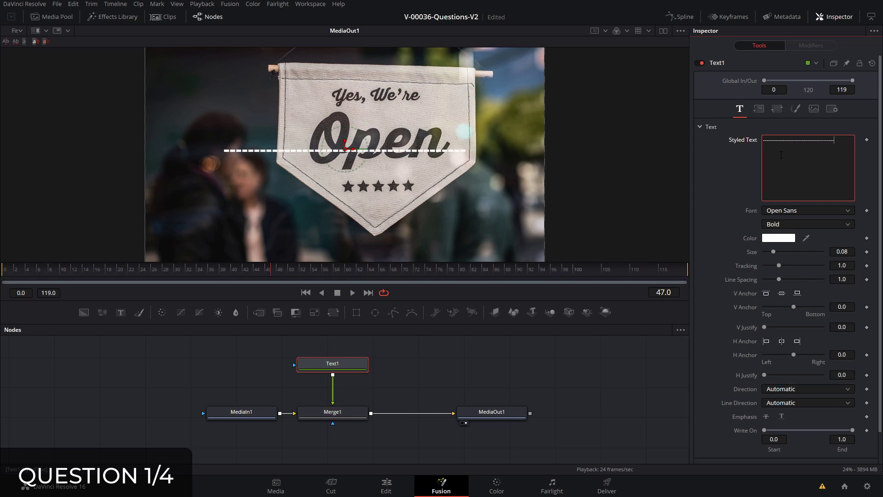
{"action": "type", "text": "--"}
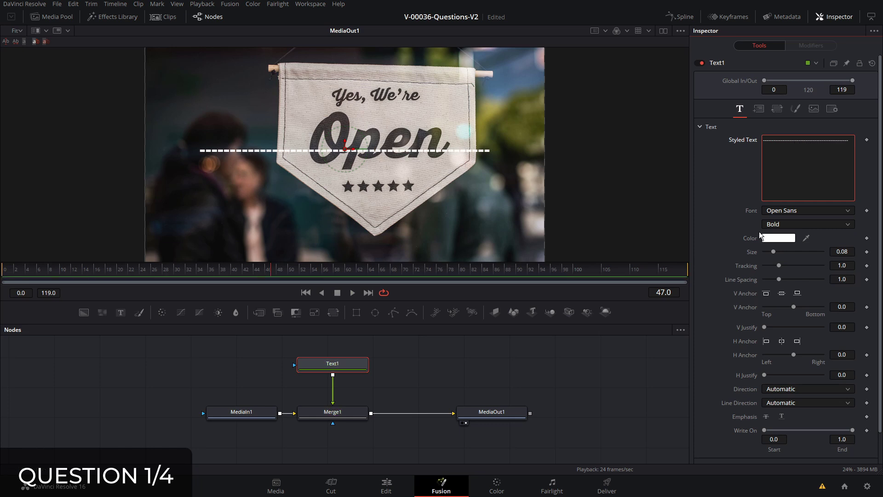
- Change the hyphen text's color to a bright blue from the basic colors
{"action": "left_click", "coordinate": [765, 237]}
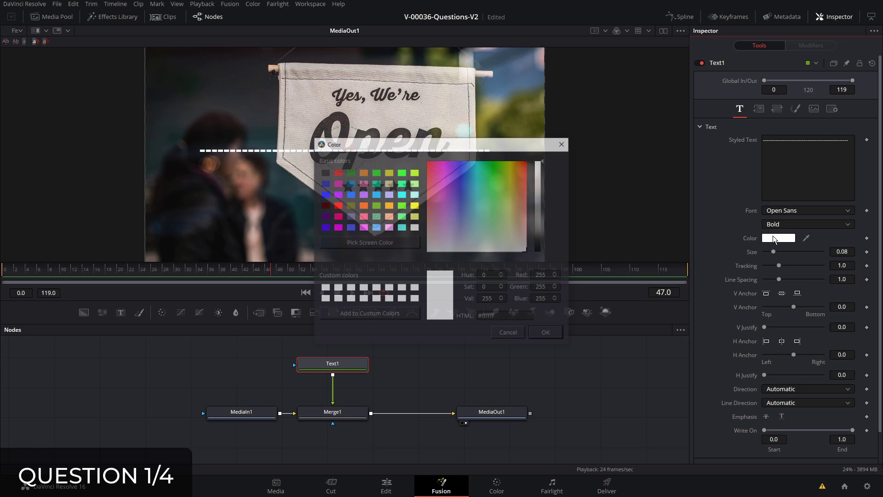
{"action": "left_click", "coordinate": [351, 194]}
{"action": "left_click", "coordinate": [547, 334]}
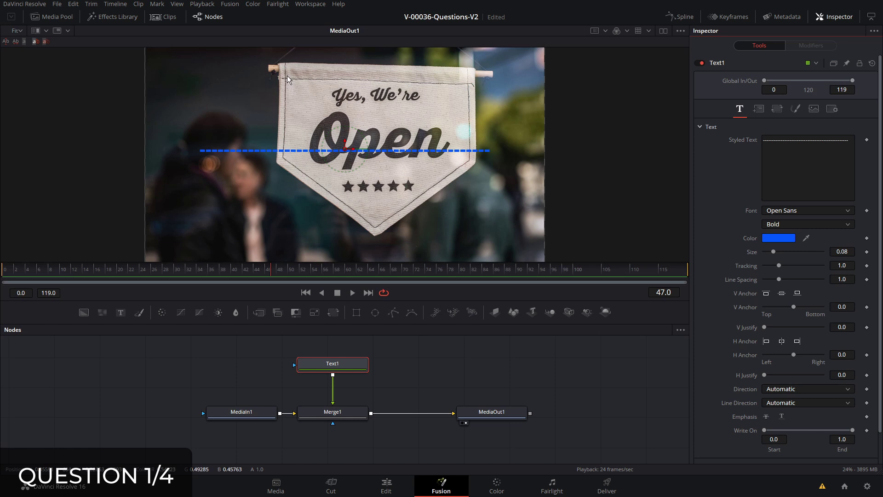
{"action": "key", "text": "ctrl+s"}
- At frame 0, set the layout type of Text1 to Path
{"action": "left_click_drag", "start_coordinate": [111, 271], "coordinate": [5, 274]}
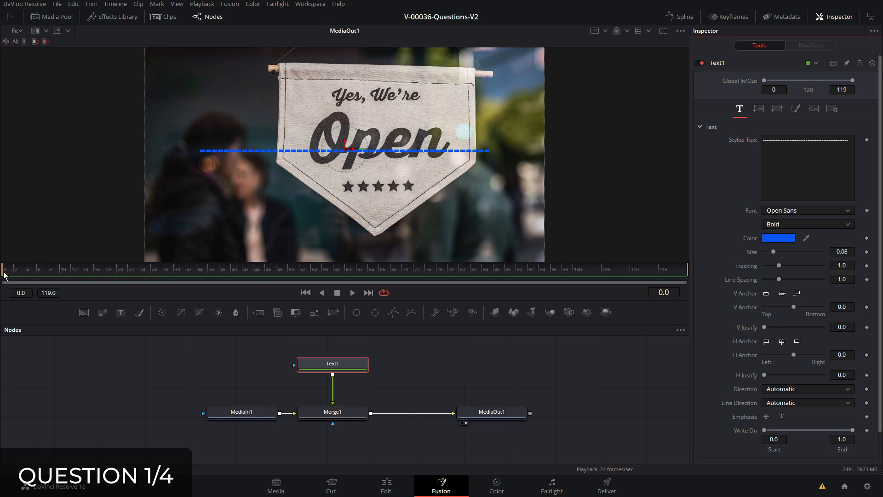
{"action": "left_click", "coordinate": [759, 109]}
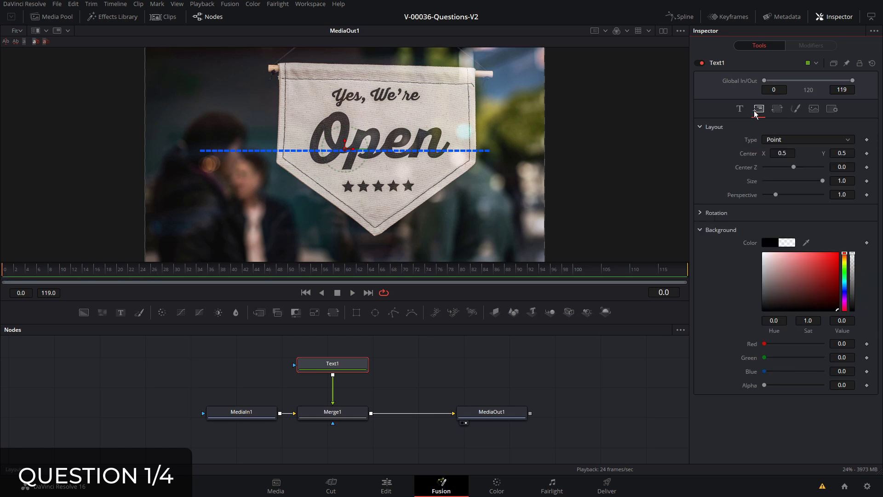
{"action": "left_click", "coordinate": [785, 141]}
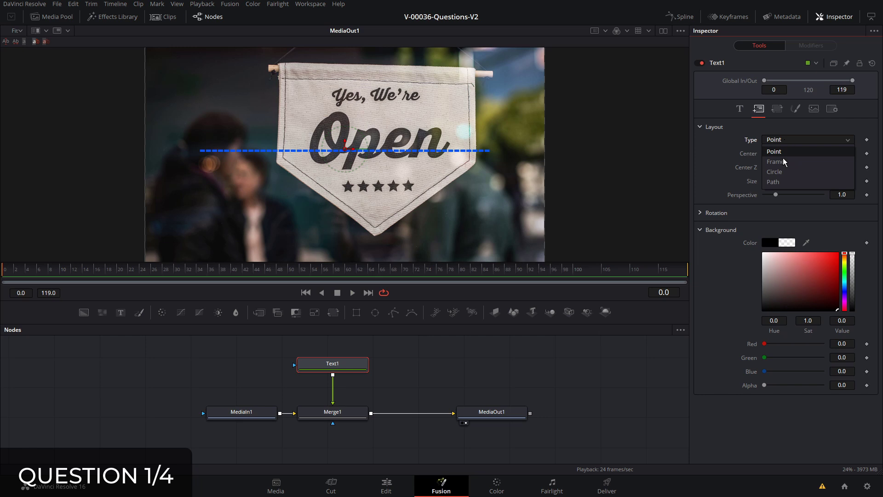
{"action": "left_click", "coordinate": [777, 182]}
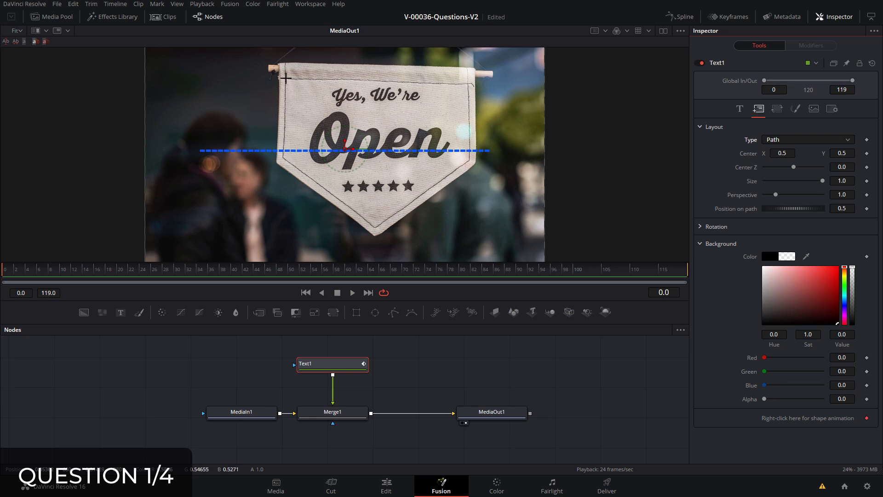
- Draw a closed five-point path along the stitched border of the banner, starting at its upper-left corner
{"action": "left_click", "coordinate": [286, 80]}
{"action": "left_click", "coordinate": [283, 157]}
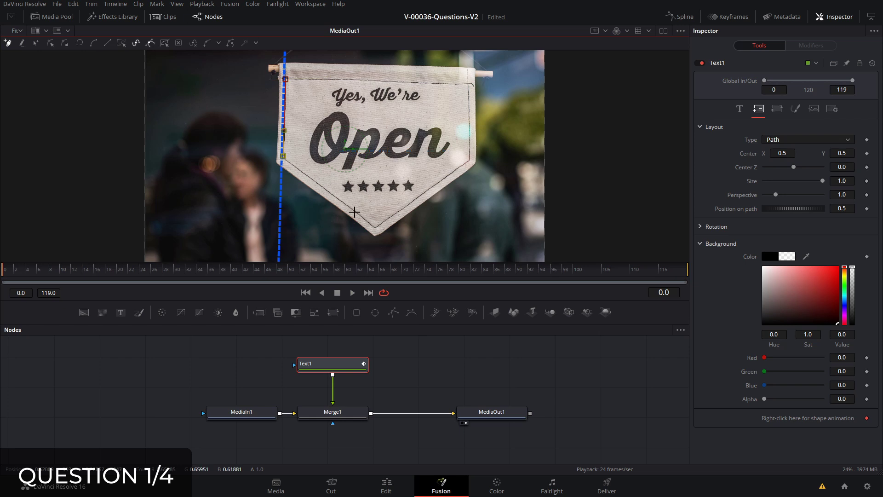
{"action": "left_click", "coordinate": [376, 226]}
{"action": "left_click", "coordinate": [469, 160]}
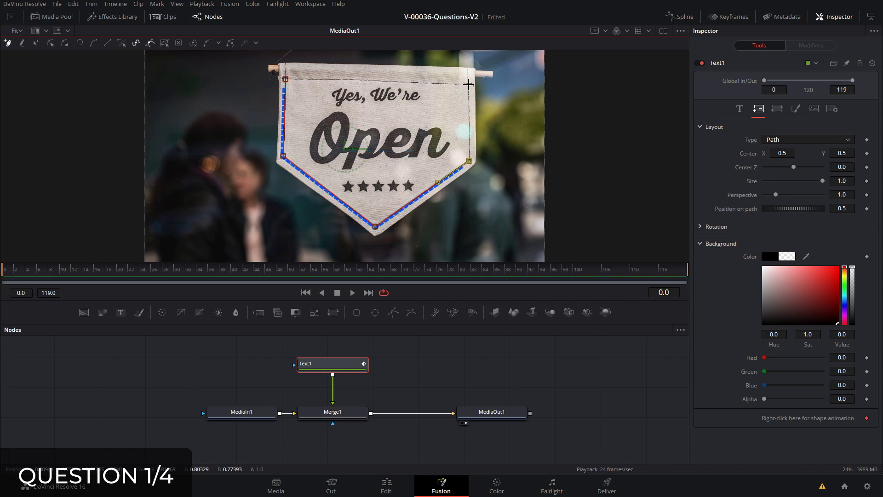
{"action": "left_click", "coordinate": [468, 83]}
{"action": "left_click", "coordinate": [287, 80]}
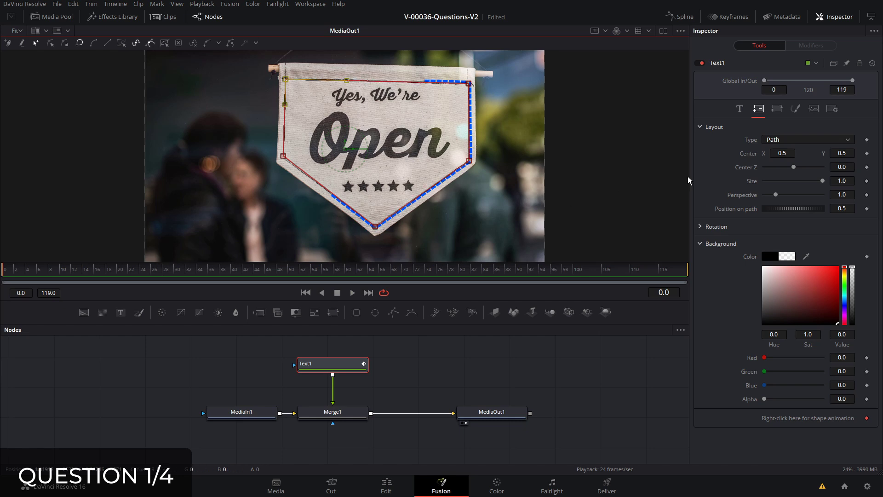
- Extend the row of hyphens and set its size to 0.1048 and tracking to 1.027 to fill the whole path
{"action": "left_click", "coordinate": [740, 110]}
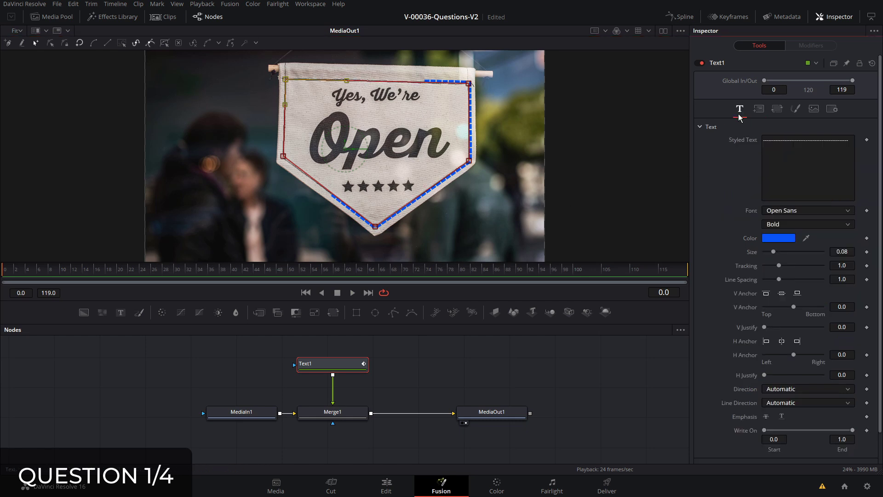
{"action": "left_click", "coordinate": [786, 140]}
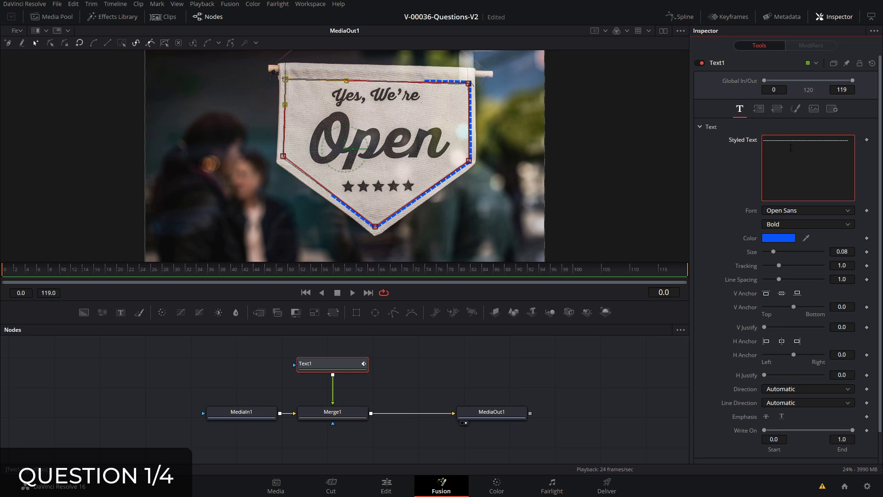
{"action": "type", "text": "------------------"}
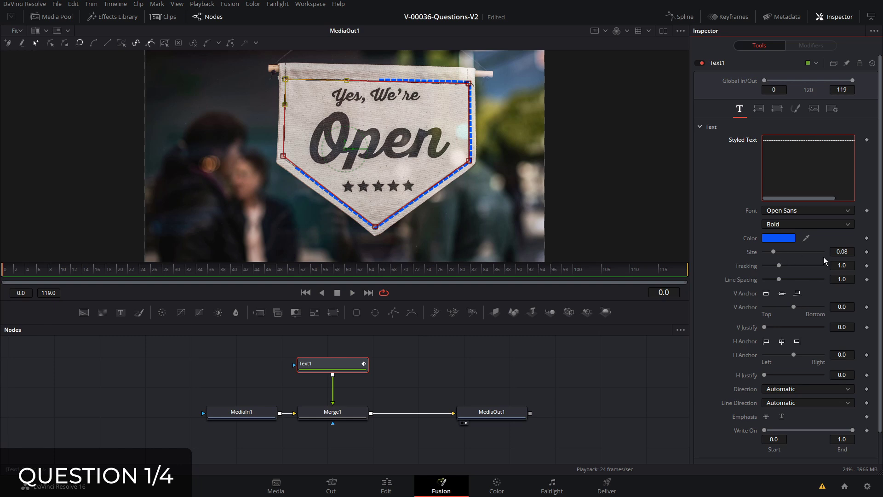
{"action": "left_click_drag", "start_coordinate": [840, 253], "coordinate": [846, 252]}
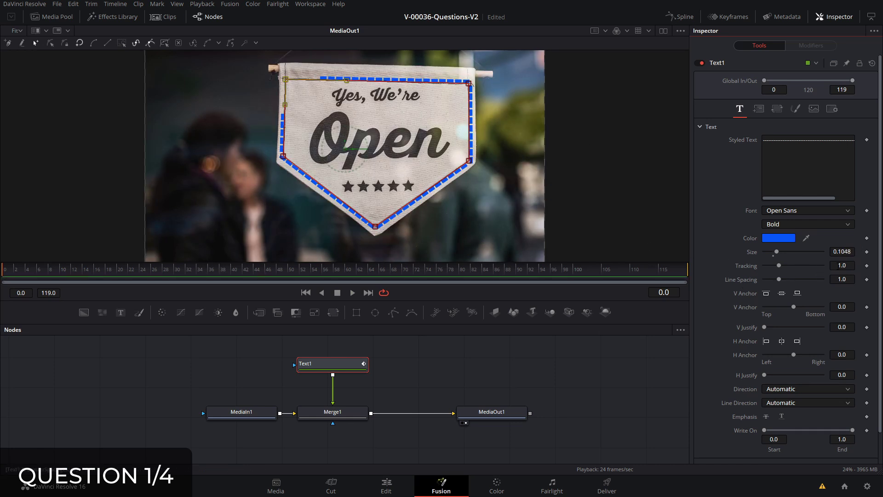
{"action": "left_click_drag", "start_coordinate": [839, 265], "coordinate": [840, 265]}
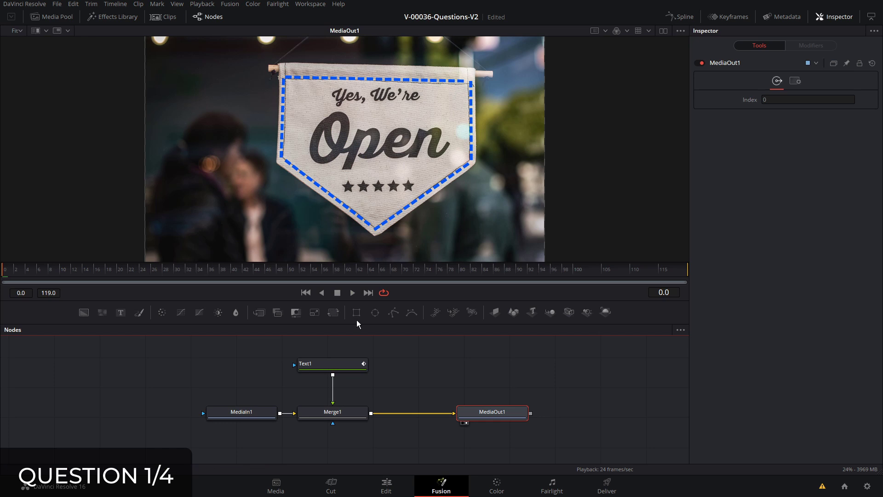
- Animate Position on path with keyframes, using 0.659 at frame 0 and a higher value at frame 119, and preview the motion
{"action": "left_click", "coordinate": [337, 365]}
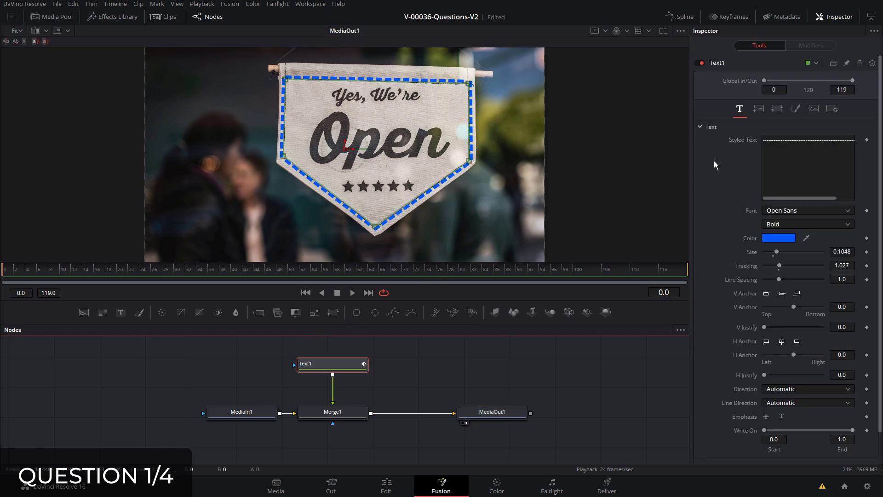
{"action": "left_click", "coordinate": [762, 112]}
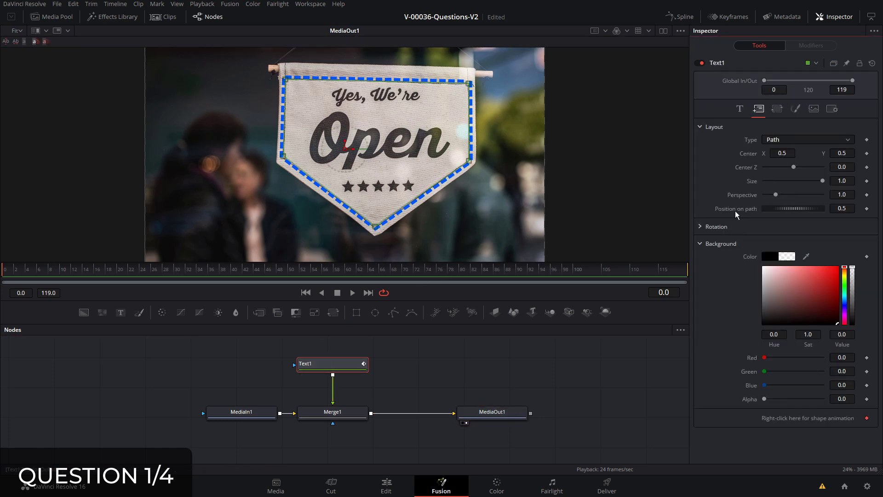
{"action": "left_click_drag", "start_coordinate": [774, 210], "coordinate": [787, 210]}
{"action": "left_click", "coordinate": [867, 208]}
{"action": "left_click_drag", "start_coordinate": [626, 273], "coordinate": [689, 276]}
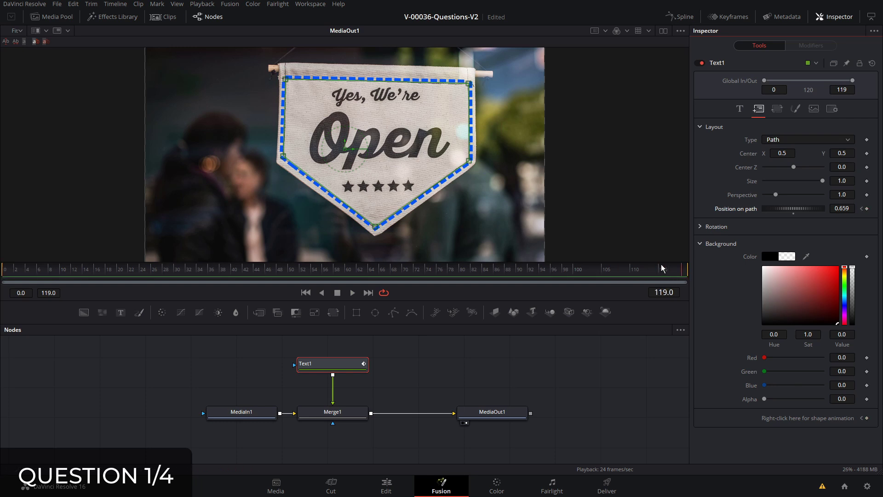
{"action": "left_click_drag", "start_coordinate": [785, 209], "coordinate": [805, 209]}
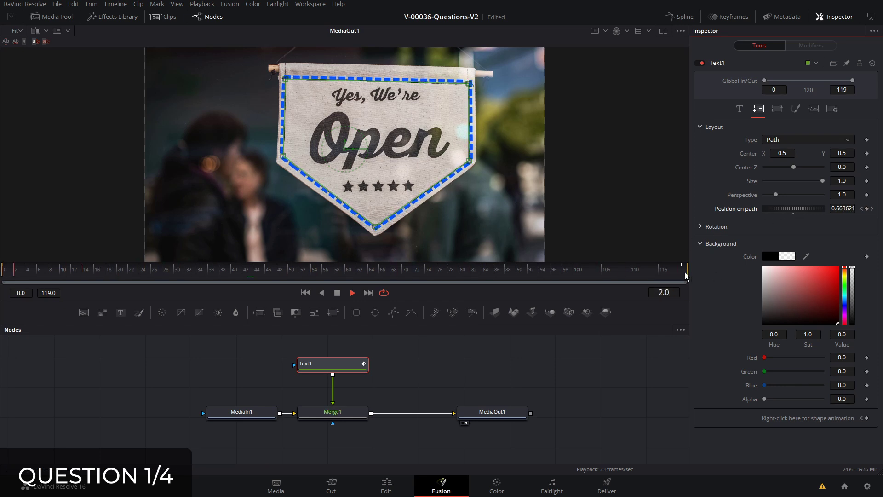
{"action": "key", "text": "space"}
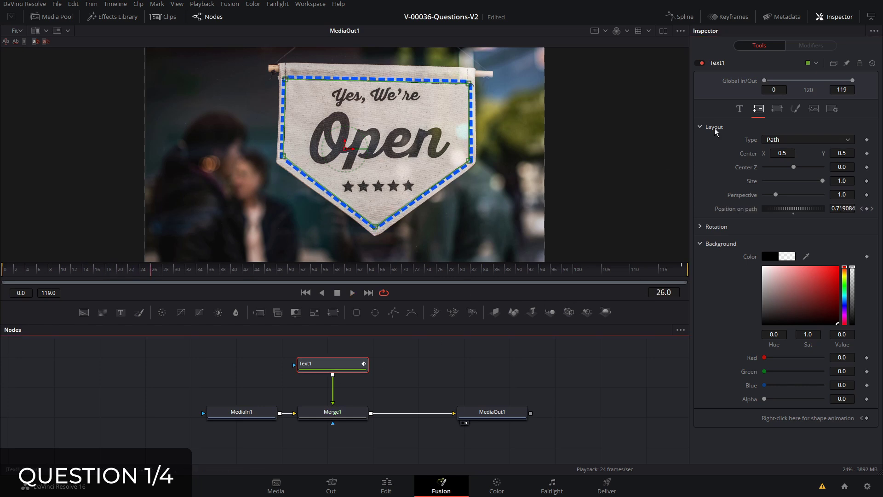
- Change the font of the dashed text to MV Boli to get rounded dashes
{"action": "left_click", "coordinate": [740, 109]}
{"action": "scroll", "coordinate": [504, 188], "scroll_direction": "up", "scroll_amount": 2}
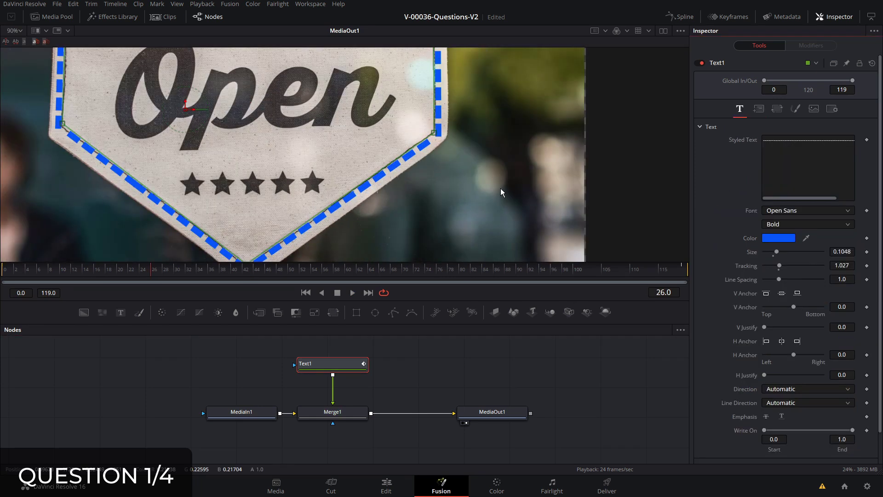
{"action": "left_click", "coordinate": [792, 210]}
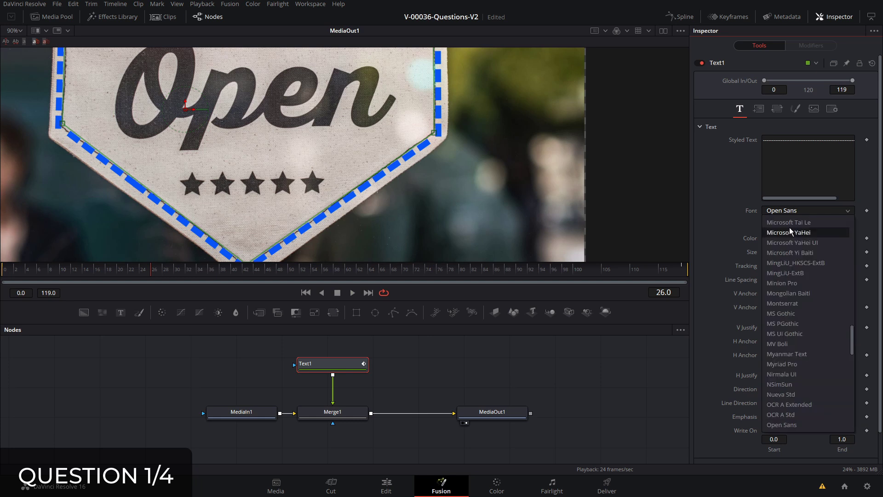
{"action": "left_click", "coordinate": [786, 344]}
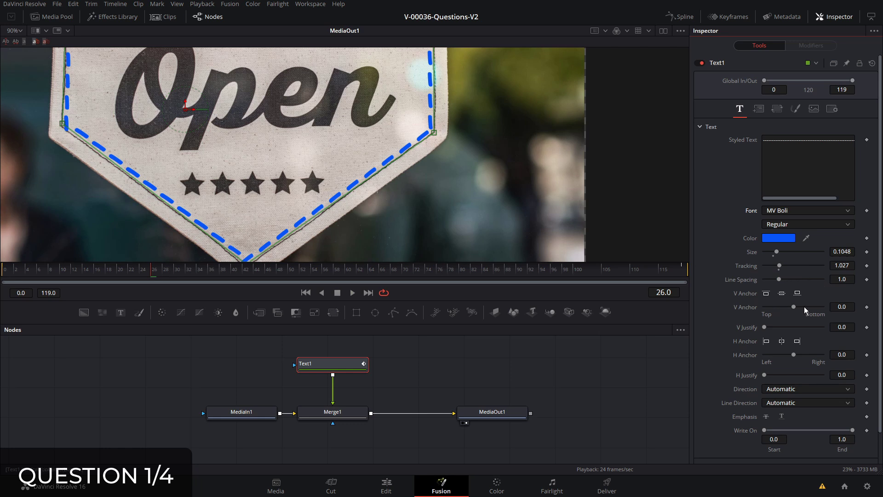
- Set the vertical anchor to -0.45 to center the dashes on the path, and play back the animation
{"action": "left_click_drag", "start_coordinate": [794, 309], "coordinate": [767, 309]}
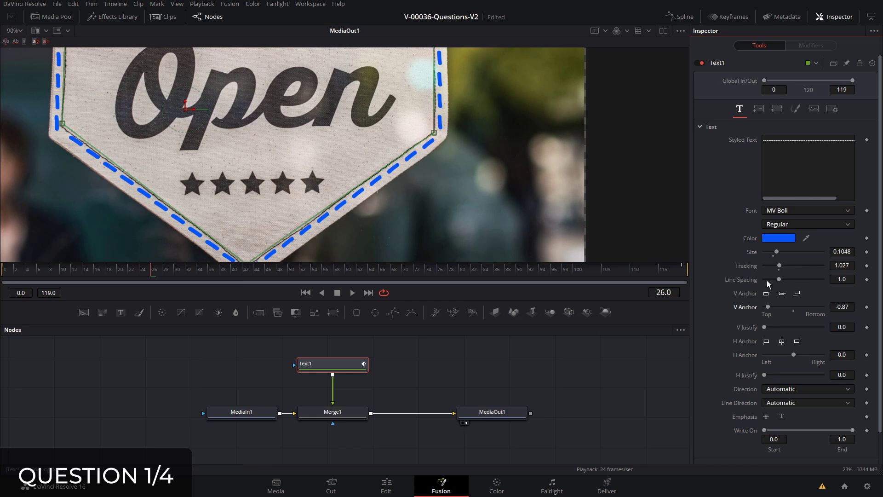
{"action": "mouse_move", "coordinate": [769, 310]}
{"action": "left_mouse_down"}
{"action": "mouse_move", "coordinate": [823, 308]}
{"action": "mouse_move", "coordinate": [780, 310]}
{"action": "left_mouse_up"}
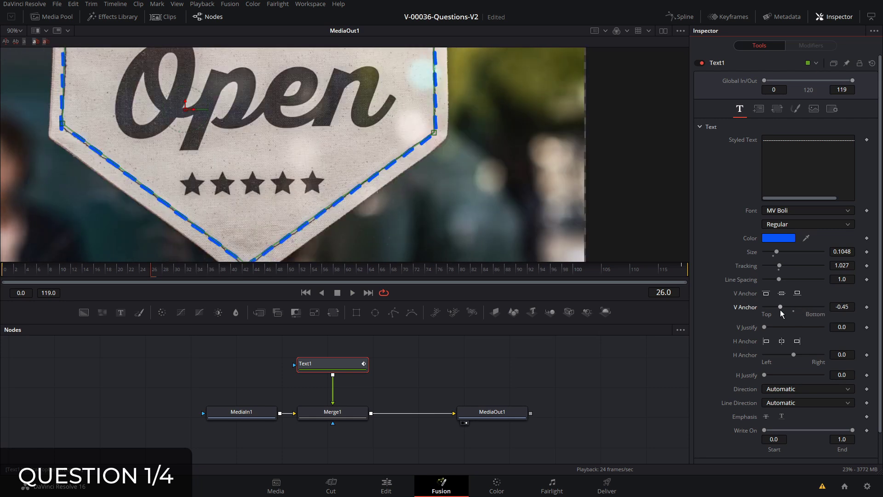
{"action": "key", "text": "space"}
{"action": "left_click", "coordinate": [475, 416]}
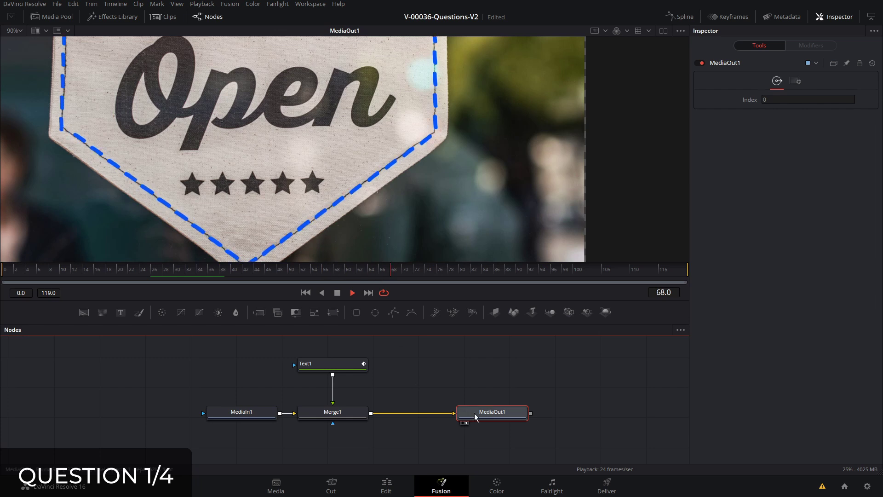
{"action": "key", "text": "ctrl+f"}
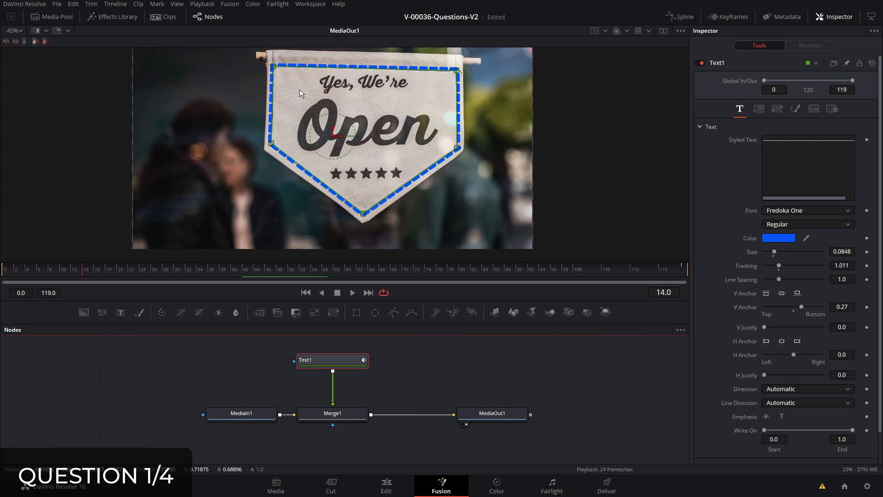
- At frame 0, move all five path points inward to form a smaller outline around the word "Open"
{"action": "left_click_drag", "start_coordinate": [54, 269], "coordinate": [2, 271]}
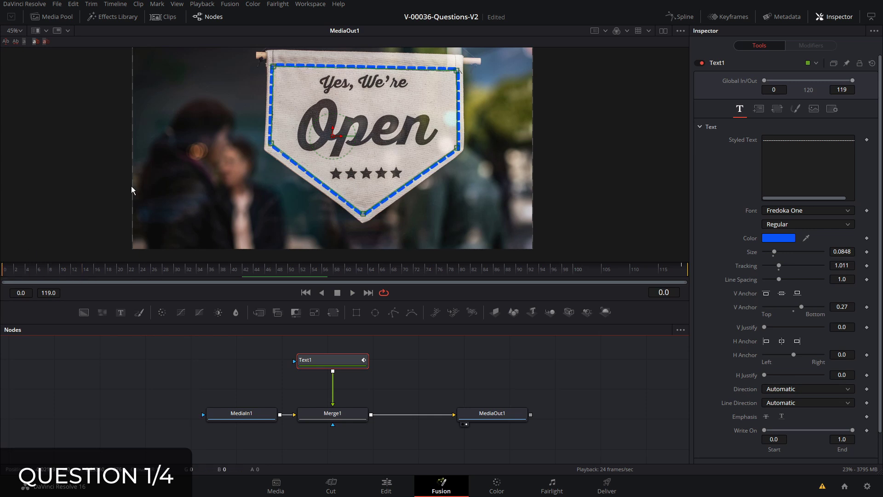
{"action": "left_click_drag", "start_coordinate": [274, 66], "coordinate": [302, 98]}
{"action": "left_click_drag", "start_coordinate": [272, 143], "coordinate": [285, 140]}
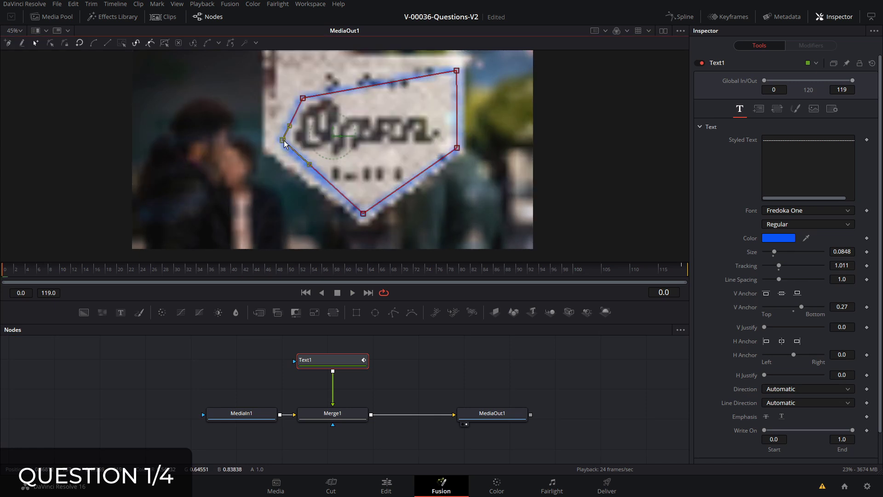
{"action": "left_click_drag", "start_coordinate": [363, 214], "coordinate": [332, 175]}
{"action": "left_click_drag", "start_coordinate": [456, 148], "coordinate": [445, 150]}
{"action": "left_click", "coordinate": [457, 70]}
{"action": "left_click_drag", "start_coordinate": [458, 69], "coordinate": [426, 98]}
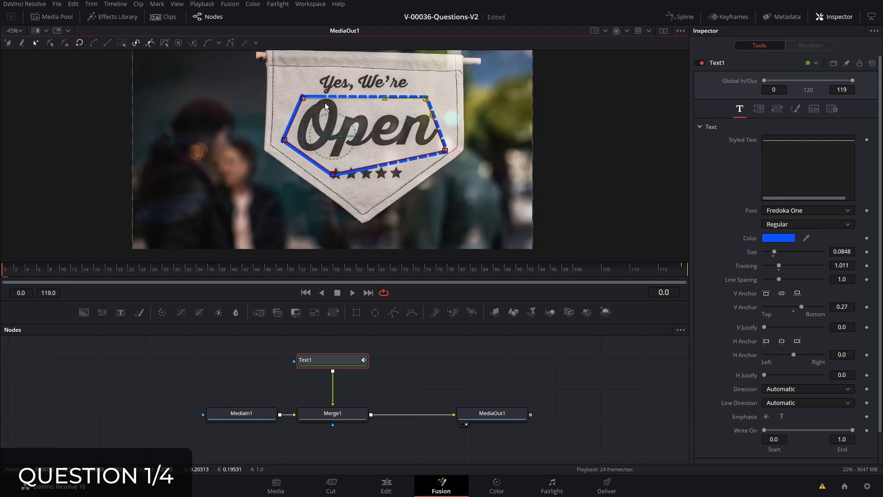
- Smooth all points of the text path at frame 0 to turn its straight corners into curves
{"action": "left_click", "coordinate": [302, 97]}
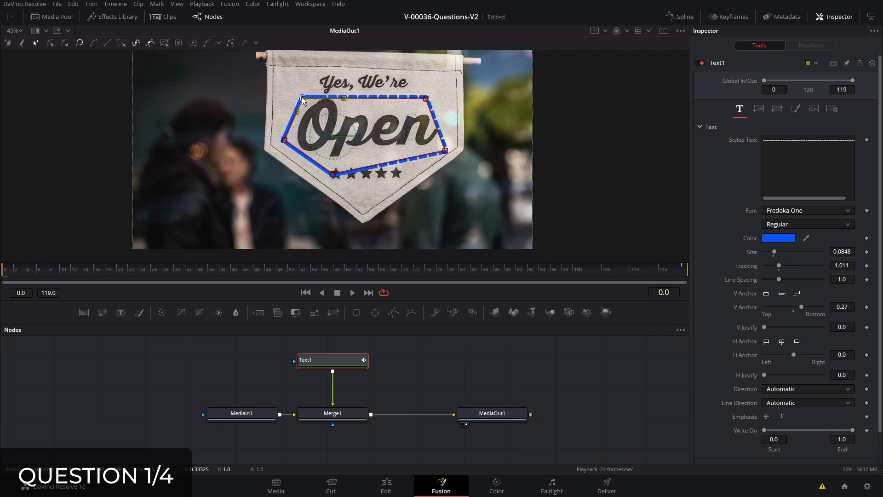
{"action": "left_click", "coordinate": [93, 43]}
{"action": "left_click_drag", "start_coordinate": [303, 99], "coordinate": [305, 102]}
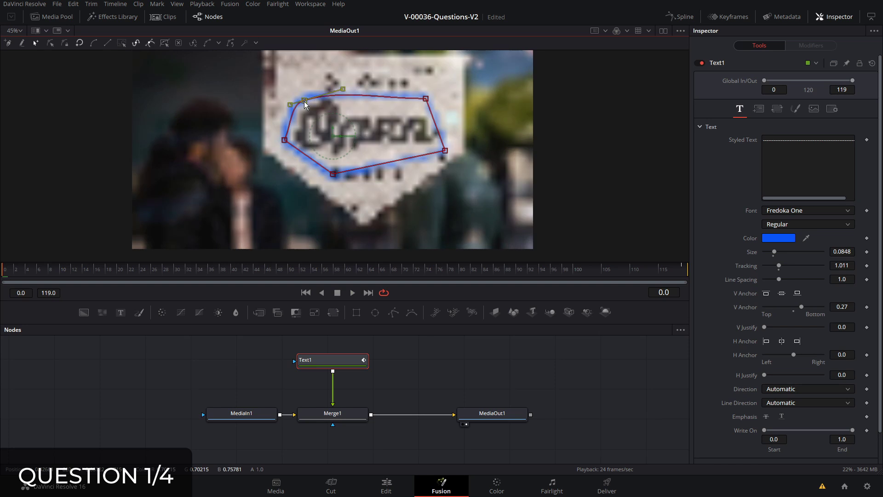
{"action": "left_click", "coordinate": [120, 44]}
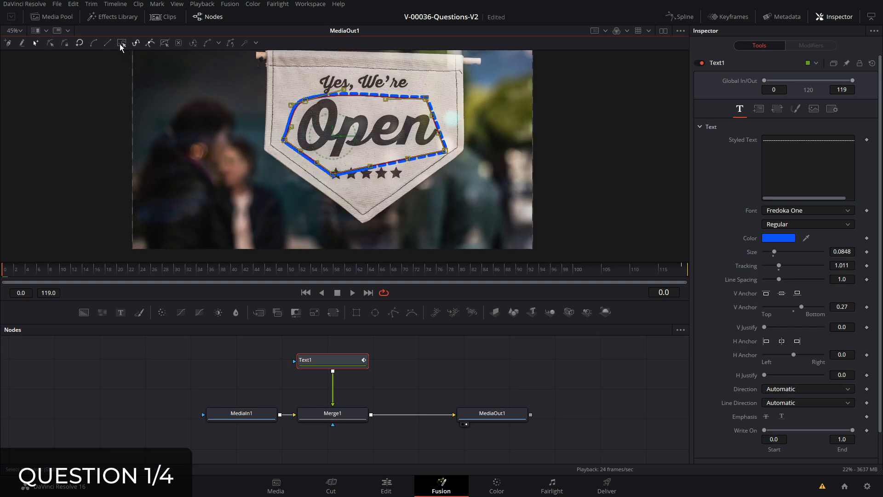
{"action": "left_click", "coordinate": [94, 44]}
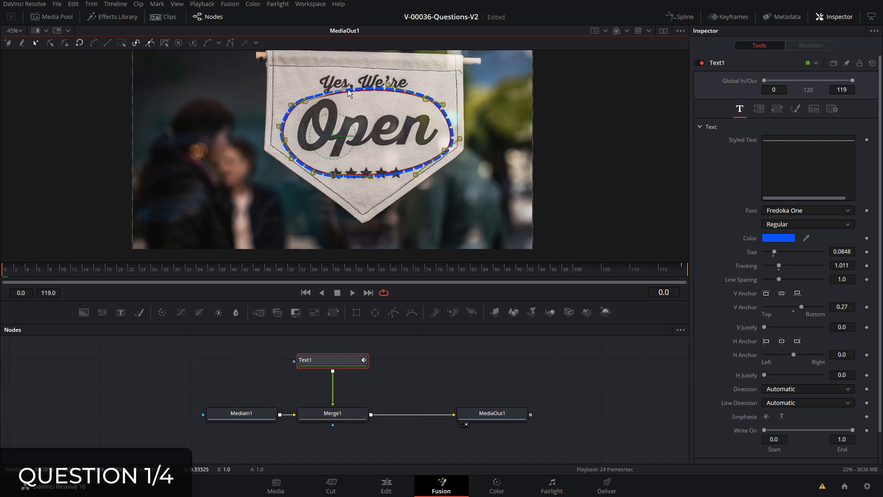
- Add points on the upper and lower edges of the path and reposition its points to hug the word "Open"
{"action": "left_click_drag", "start_coordinate": [283, 141], "coordinate": [286, 142]}
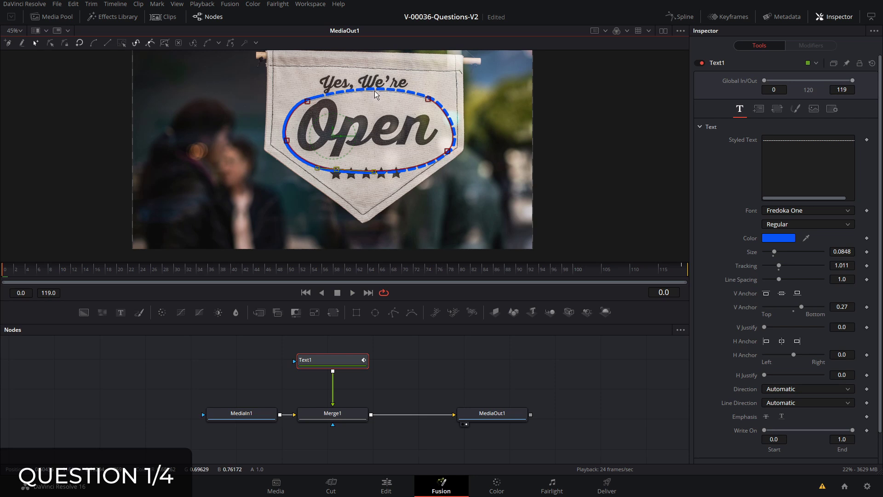
{"action": "left_click_drag", "start_coordinate": [375, 91], "coordinate": [367, 108]}
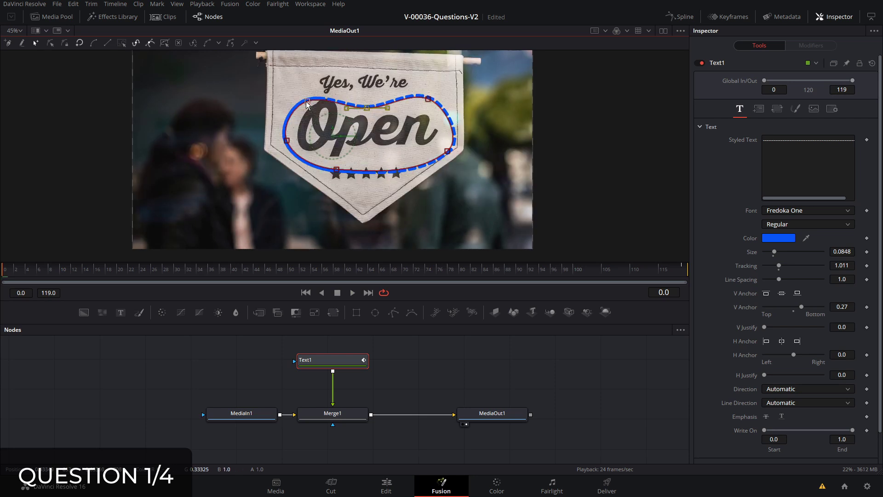
{"action": "left_click_drag", "start_coordinate": [307, 101], "coordinate": [315, 98]}
{"action": "left_click_drag", "start_coordinate": [428, 99], "coordinate": [423, 106]}
{"action": "mouse_move", "coordinate": [447, 151]}
{"action": "left_mouse_down"}
{"action": "mouse_move", "coordinate": [451, 126]}
{"action": "mouse_move", "coordinate": [469, 133]}
{"action": "mouse_move", "coordinate": [455, 127]}
{"action": "mouse_move", "coordinate": [443, 143]}
{"action": "left_mouse_up"}
{"action": "left_click_drag", "start_coordinate": [371, 165], "coordinate": [331, 163]}
{"action": "left_click_drag", "start_coordinate": [287, 141], "coordinate": [290, 142]}
{"action": "left_click_drag", "start_coordinate": [367, 108], "coordinate": [357, 108]}
{"action": "left_click_drag", "start_coordinate": [315, 97], "coordinate": [323, 95]}
{"action": "scroll", "coordinate": [327, 130], "scroll_direction": "up", "scroll_amount": 1}
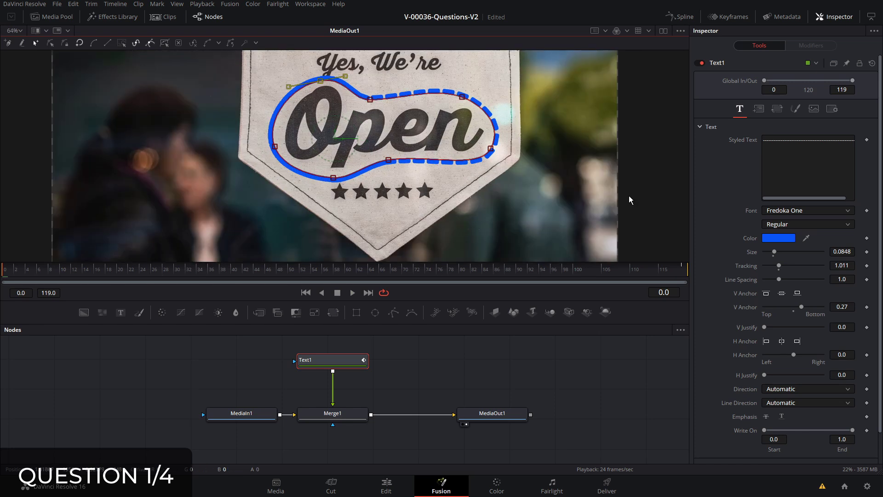
- Delete the surplus hyphens from the styled text, set its size to 0.08, and play back the animation
{"action": "left_click", "coordinate": [829, 143]}
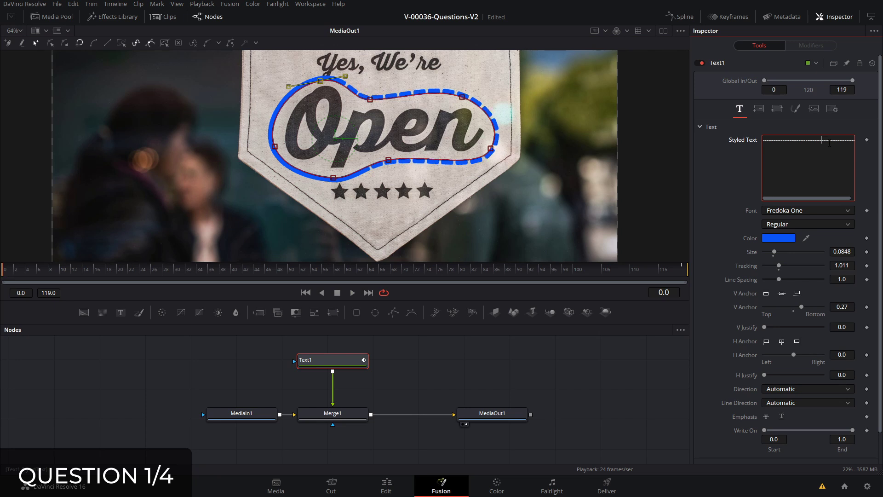
{"action": "key", "text": "BackSpace"}
{"action": "key", "text": "BackSpace"}
{"action": "key", "text": "BackSpace"}
{"action": "key", "text": "BackSpace"}
{"action": "key", "text": "BackSpace"}
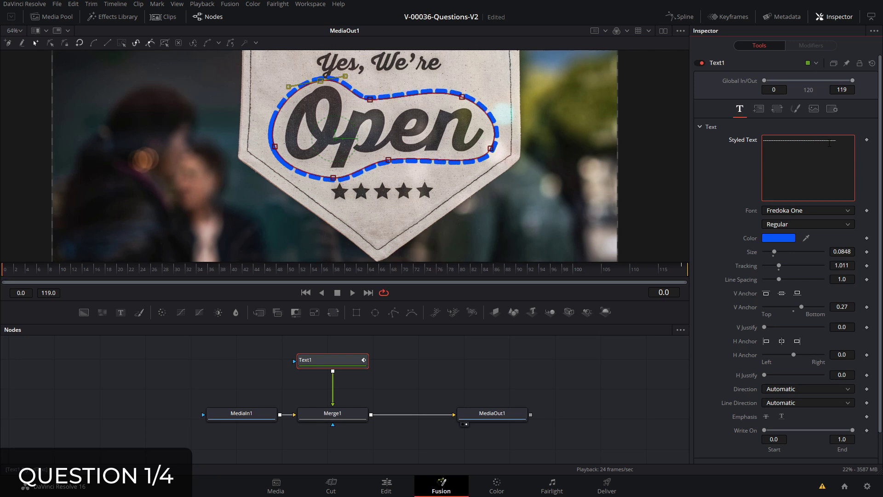
{"action": "left_click_drag", "start_coordinate": [849, 250], "coordinate": [829, 249]}
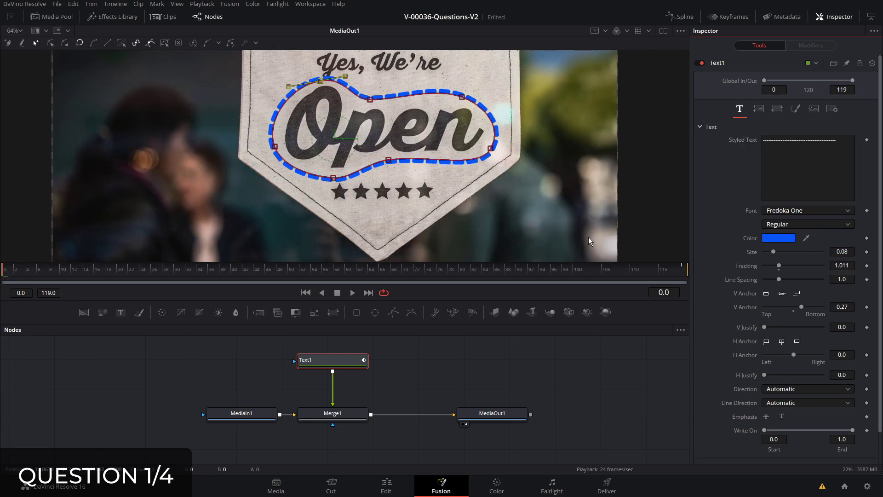
{"action": "left_click", "coordinate": [498, 418]}
{"action": "left_click", "coordinate": [352, 292]}
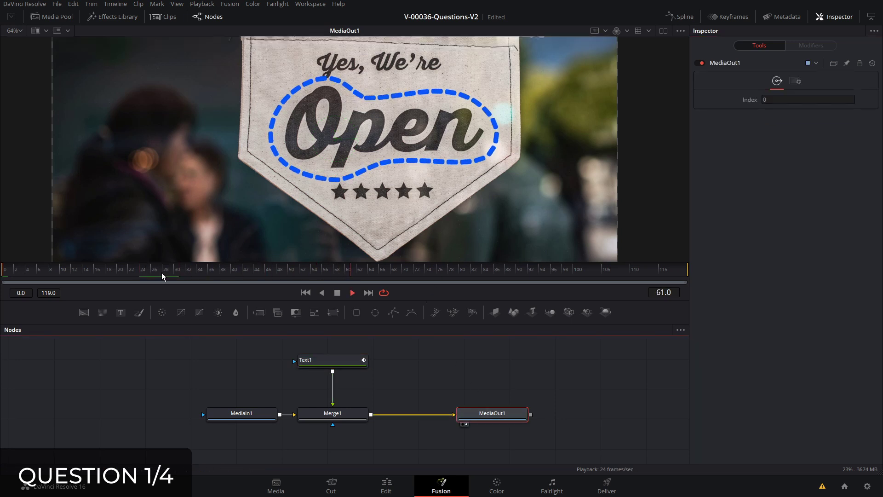
{"action": "key", "text": "space"}
- Add a Glow node between Text1 and Merge1, and play back the glowing dashed line
{"action": "left_click", "coordinate": [328, 366]}
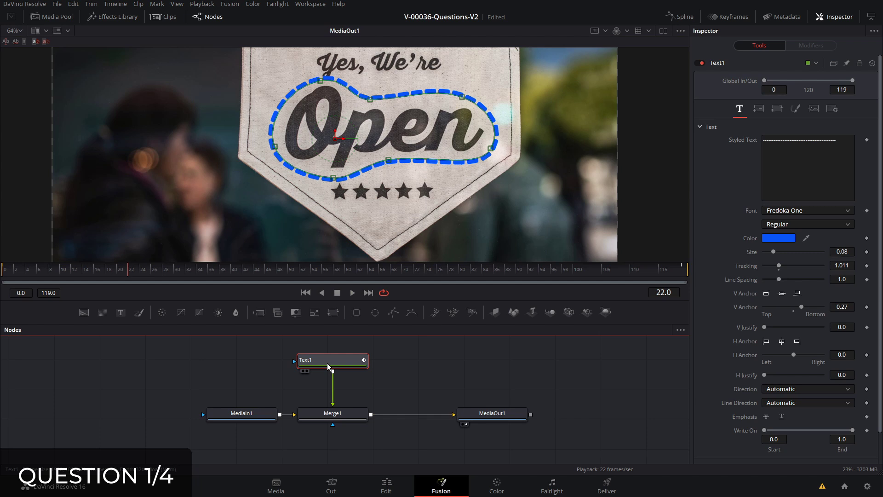
{"action": "key", "text": "shift+space"}
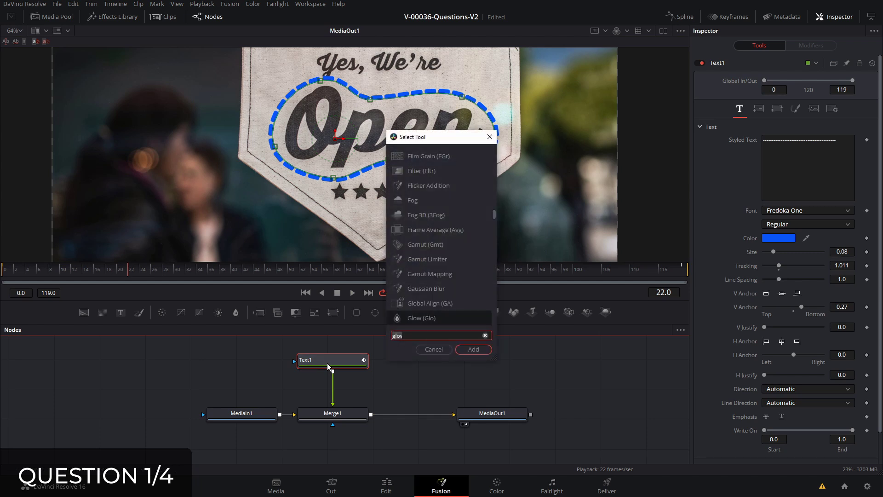
{"action": "type", "text": "glo"}
{"action": "key", "text": "Down"}
{"action": "key", "text": "Return"}
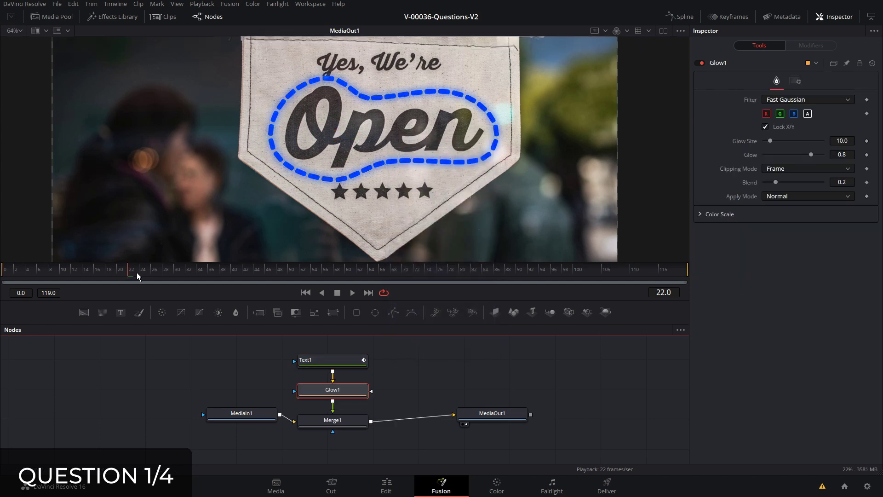
{"action": "key", "text": "space"}
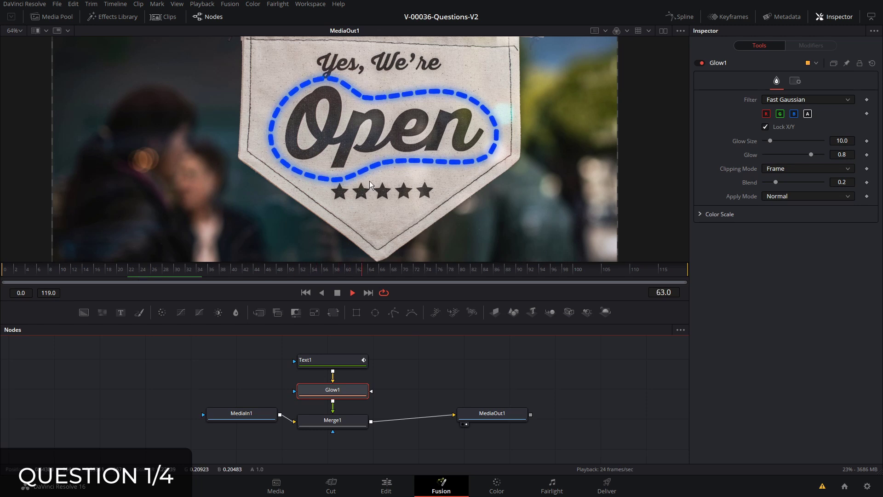
{"action": "scroll", "coordinate": [371, 180], "scroll_direction": "up", "scroll_amount": 2}
{"action": "scroll", "coordinate": [370, 181], "scroll_direction": "down", "scroll_amount": 2}
{"action": "key", "text": "space"}
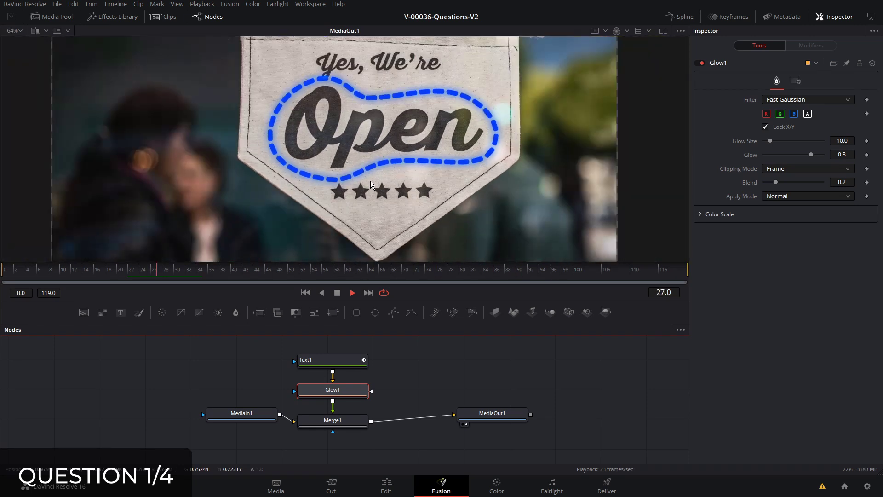
- Replace Text1's hyphens with the characters from the clipboard, set the vertical anchor to 0.83, and align MediaIn1 level with Merge1
{"action": "left_click", "coordinate": [338, 362]}
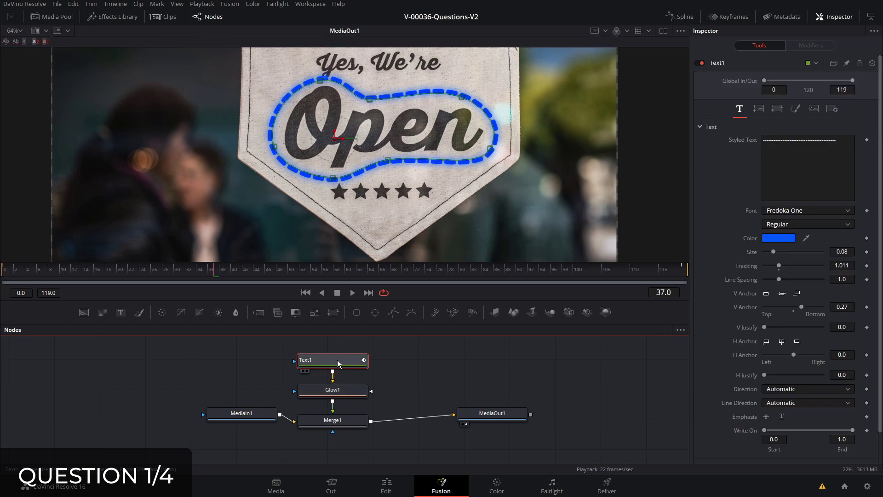
{"action": "left_click", "coordinate": [839, 145]}
{"action": "key", "text": "ctrl+a"}
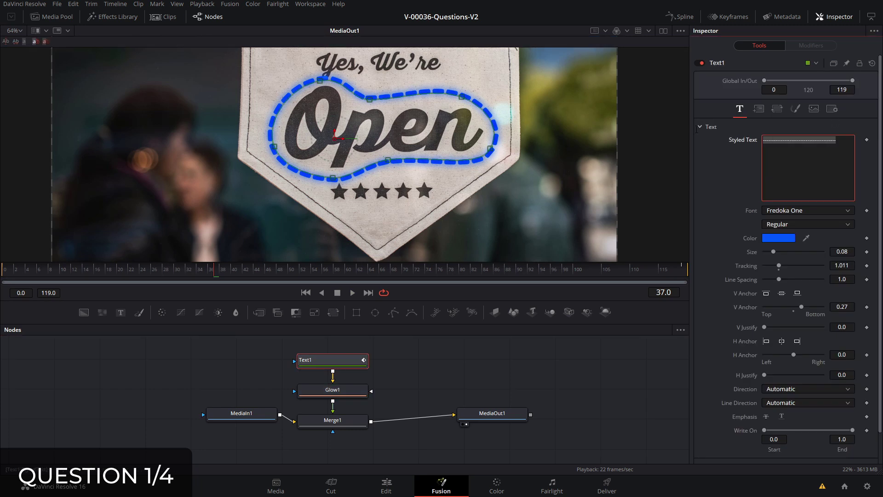
{"action": "key", "text": "ctrl+v"}
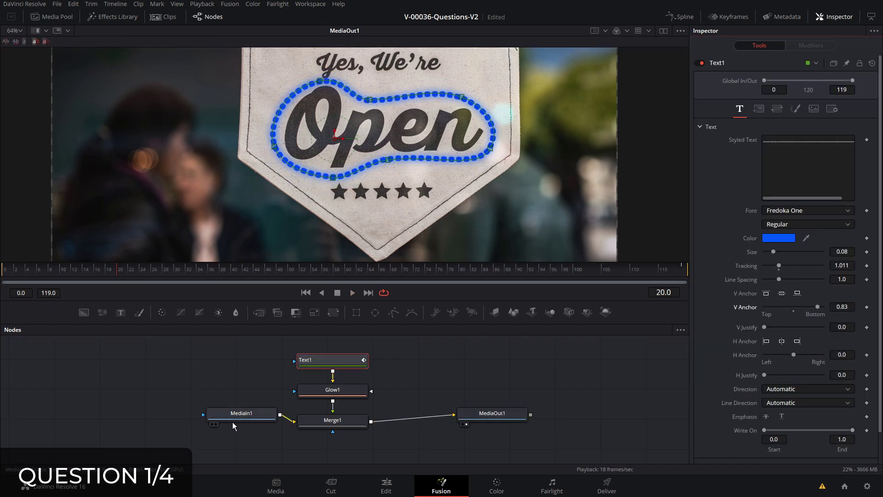
{"action": "left_click_drag", "start_coordinate": [232, 422], "coordinate": [223, 428]}
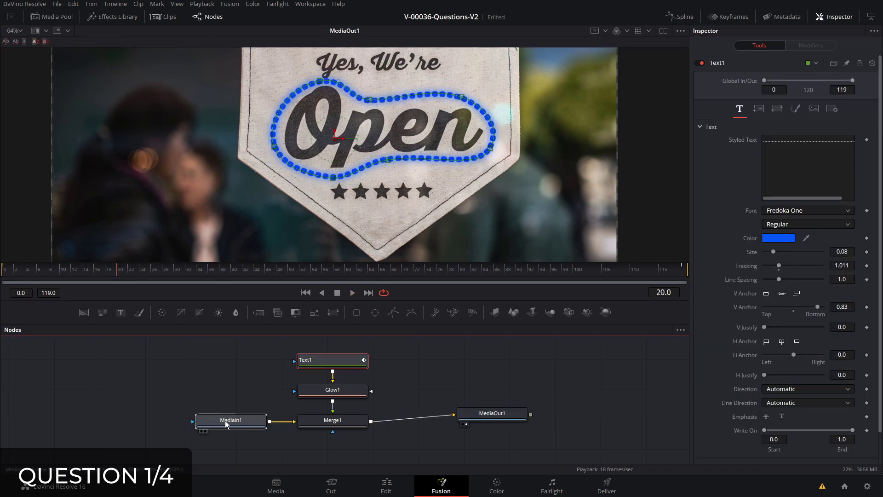
- Replace Text1's styled text with a row of tildes running around the path, and reduce the text size to 0.0506
{"action": "left_click", "coordinate": [317, 359]}
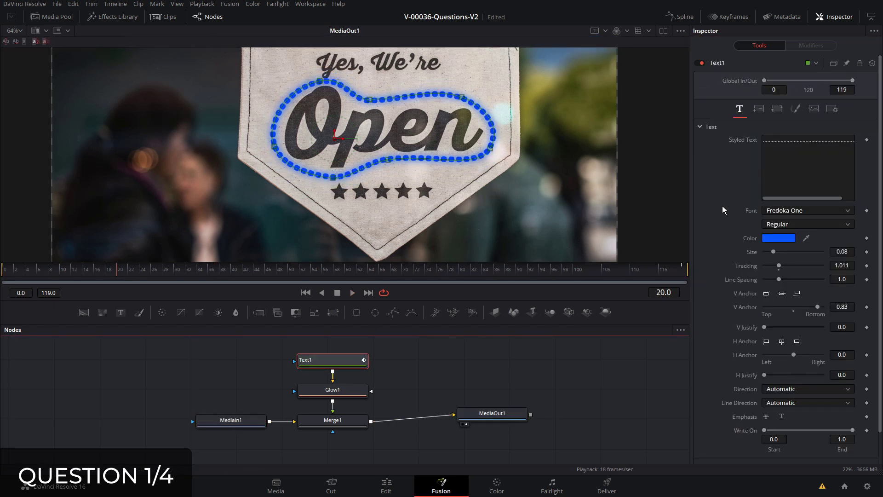
{"action": "left_click", "coordinate": [777, 144]}
{"action": "key", "text": "ctrl+a"}
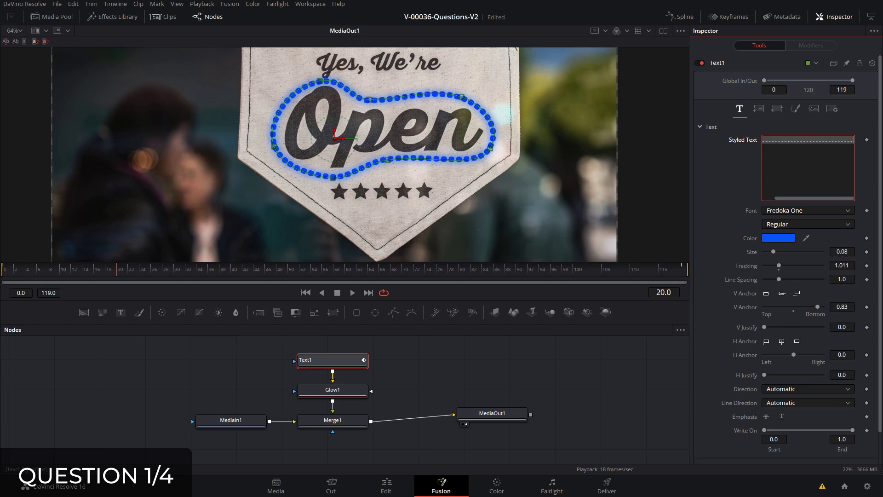
{"action": "type", "text": "~~~~~~~~~~~~~~~~~~~~"}
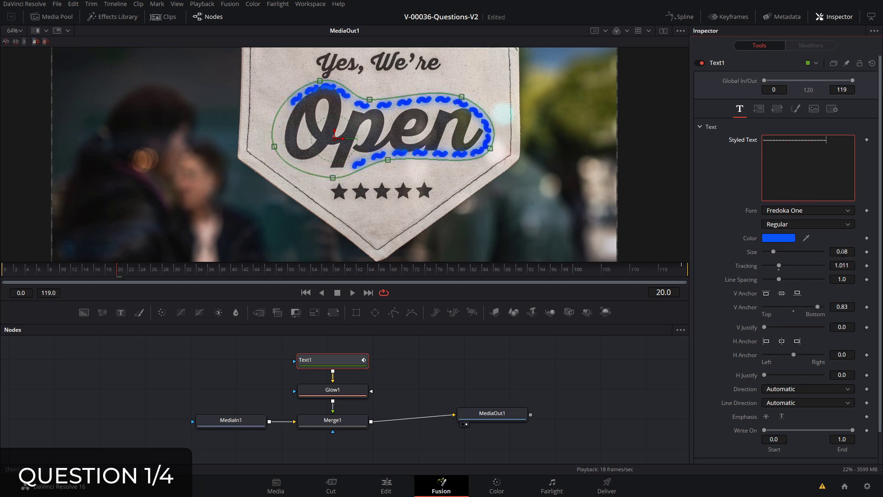
{"action": "left_click_drag", "start_coordinate": [842, 252], "coordinate": [814, 251]}
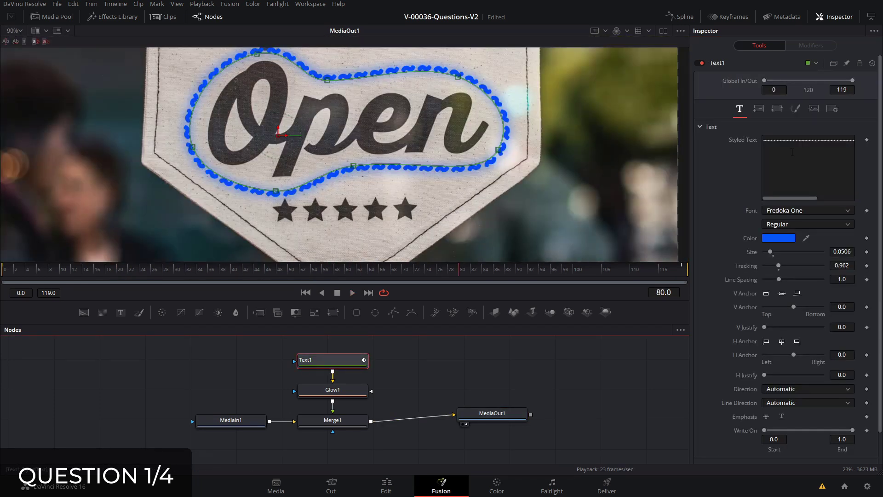
- Replace the tildes with a row of ^ characters for a zigzag line, set tracking to 1.007, and play back the animation
{"action": "left_click", "coordinate": [795, 141]}
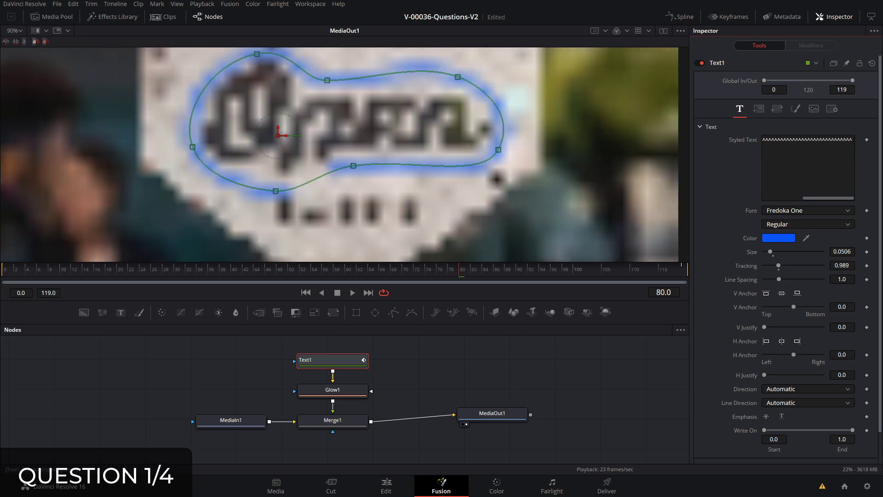
{"action": "key", "text": "space"}
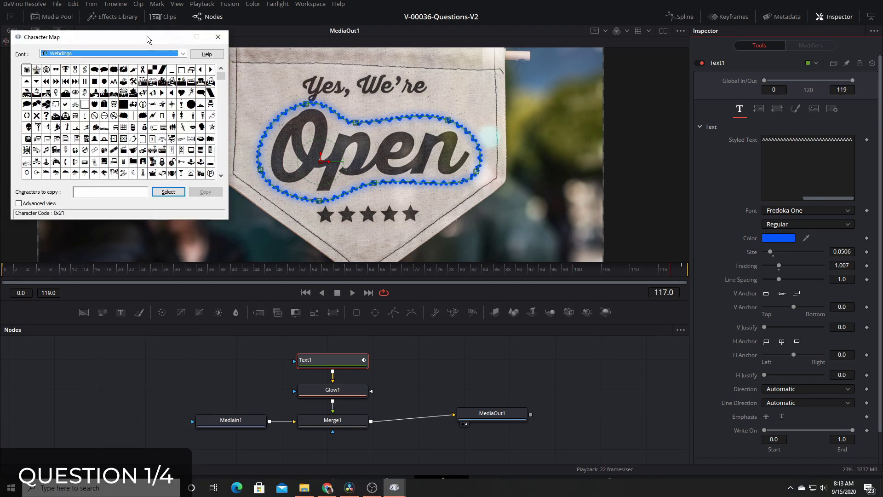
- In Windows Character Map, choose the Webdings font and copy the lightning burst symbol with character code 0x2B
{"action": "left_click_drag", "start_coordinate": [148, 35], "coordinate": [356, 90]}
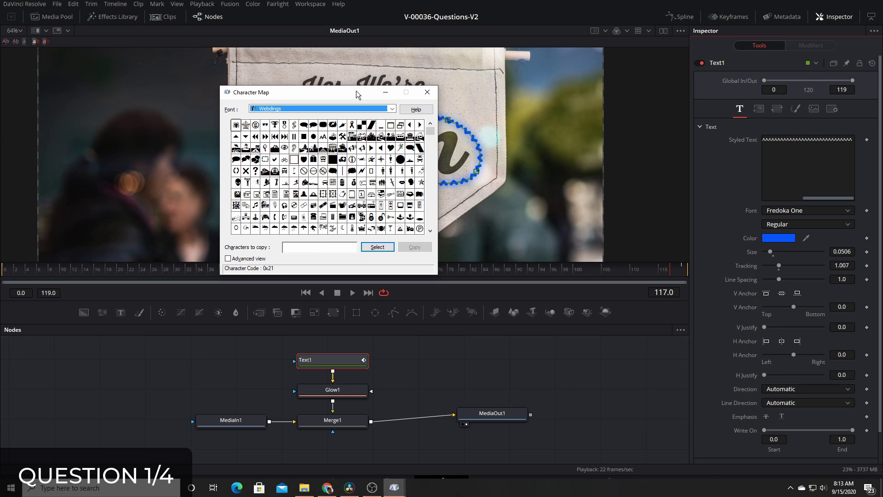
{"action": "left_click", "coordinate": [280, 114]}
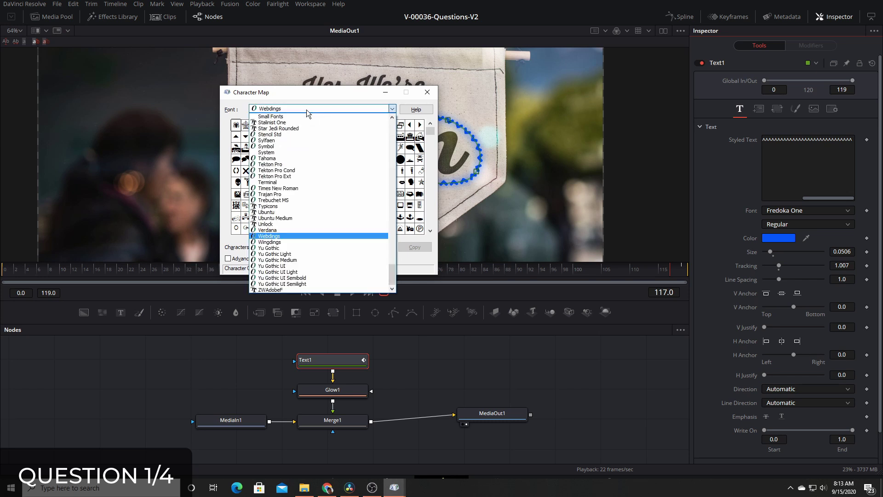
{"action": "left_click", "coordinate": [293, 183]}
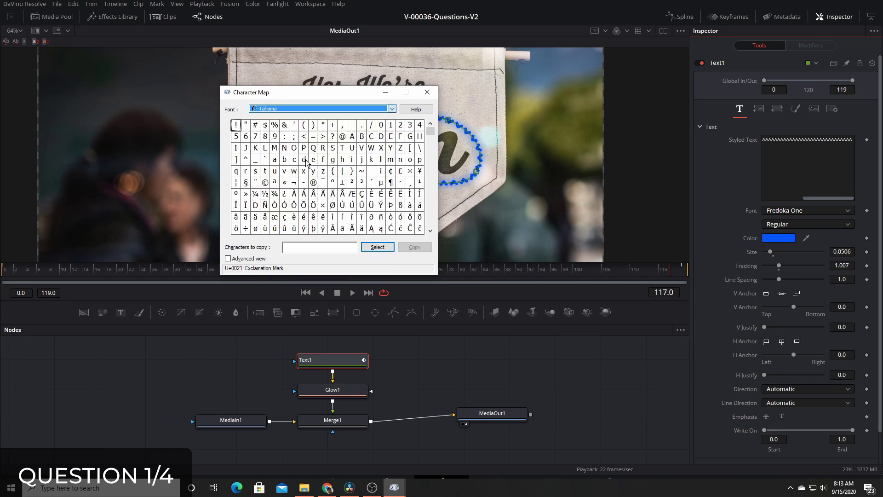
{"action": "left_click", "coordinate": [385, 111]}
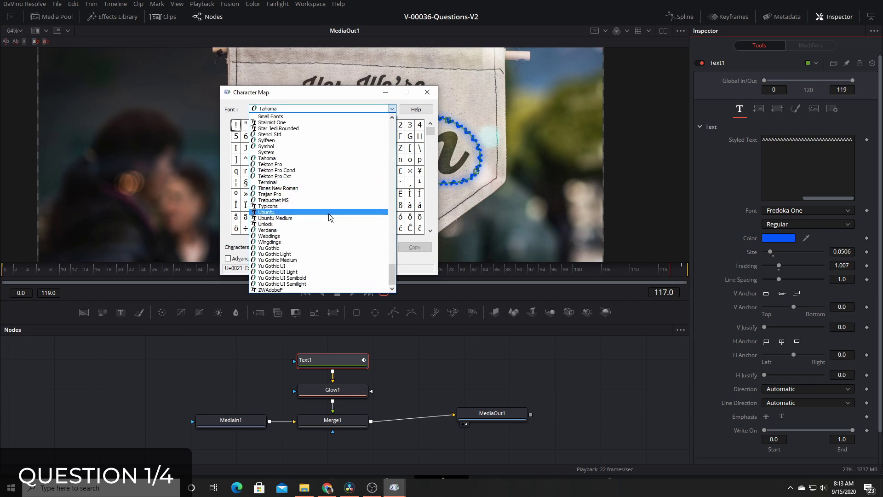
{"action": "left_click", "coordinate": [314, 235]}
{"action": "left_click", "coordinate": [323, 137]}
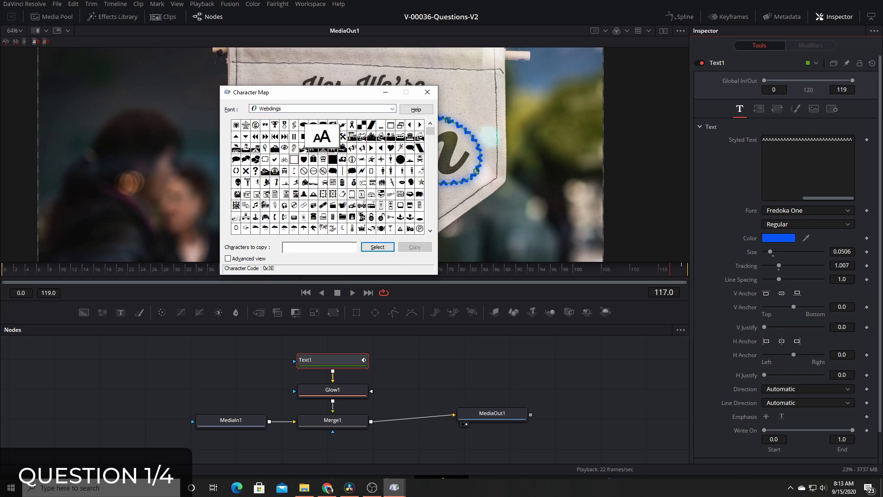
{"action": "left_click", "coordinate": [333, 125]}
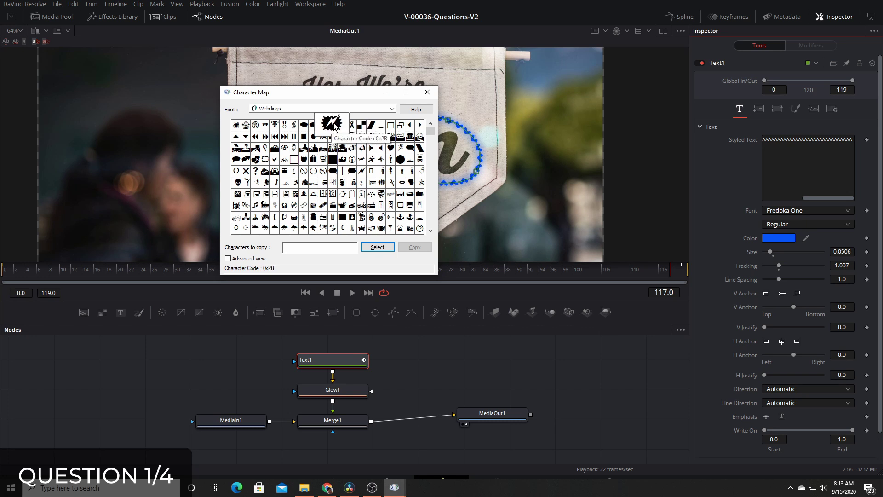
{"action": "double_click", "coordinate": [335, 127]}
{"action": "left_click", "coordinate": [414, 248]}
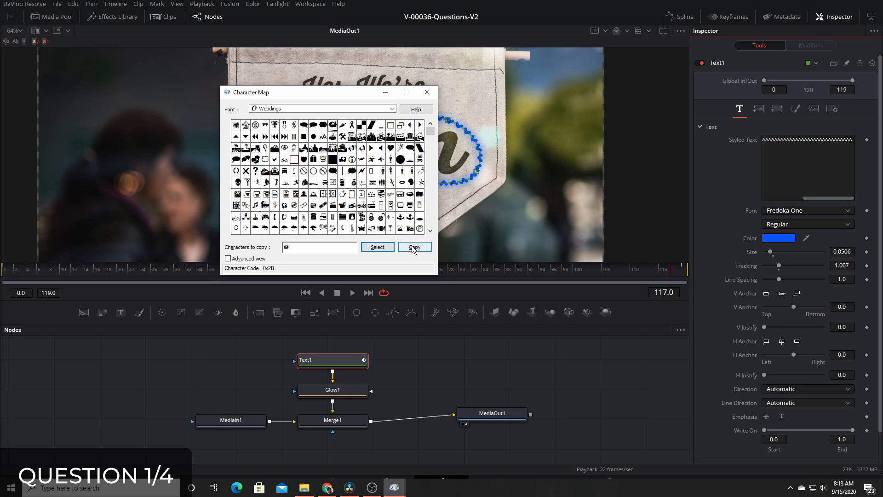
{"action": "left_click", "coordinate": [414, 248]}
- Clear Text1's styled text, set its font to Webdings, and enter a row of + characters along the path around "Open"
{"action": "left_click", "coordinate": [792, 193]}
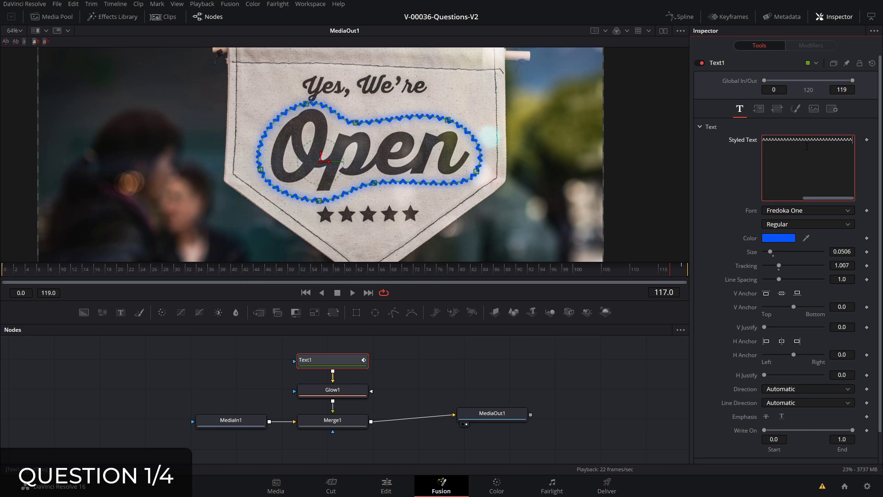
{"action": "key", "text": "ctrl+a"}
{"action": "key", "text": "BackSpace"}
{"action": "left_click", "coordinate": [802, 211]}
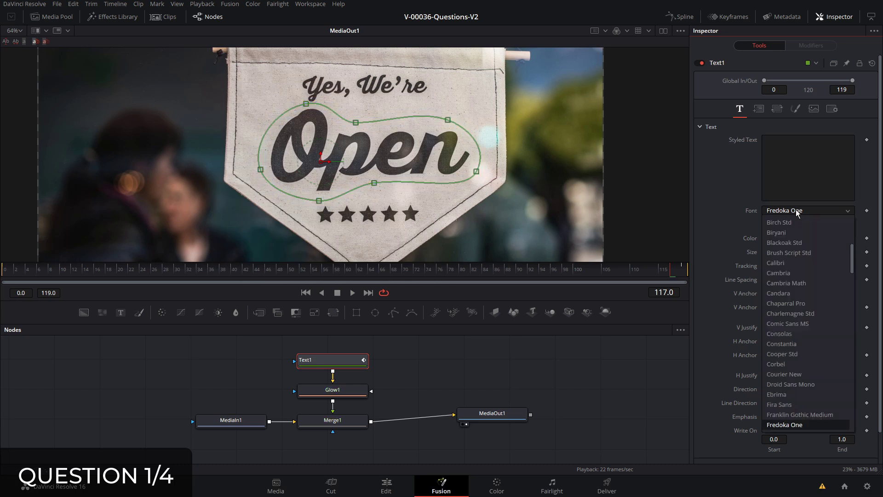
{"action": "scroll", "coordinate": [803, 344], "scroll_direction": "down", "scroll_amount": 15}
{"action": "scroll", "coordinate": [804, 346], "scroll_direction": "down", "scroll_amount": 10}
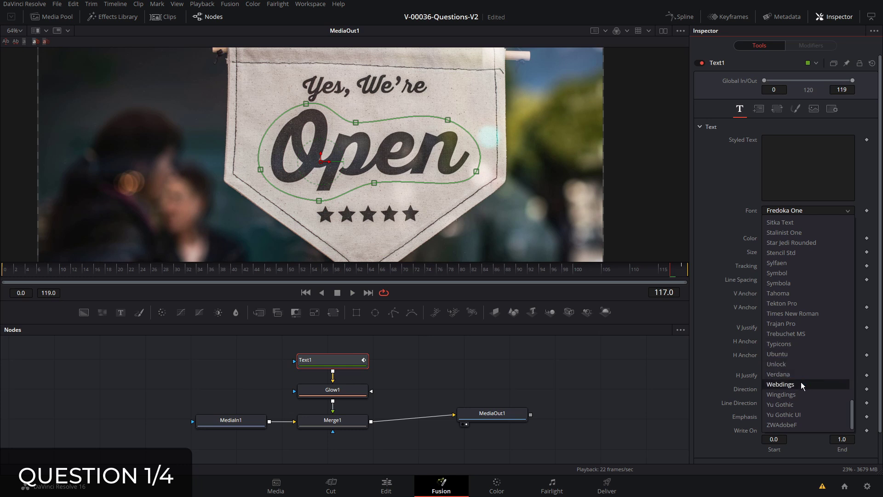
{"action": "left_click", "coordinate": [801, 384]}
{"action": "left_click", "coordinate": [789, 149]}
{"action": "type", "text": "+"}
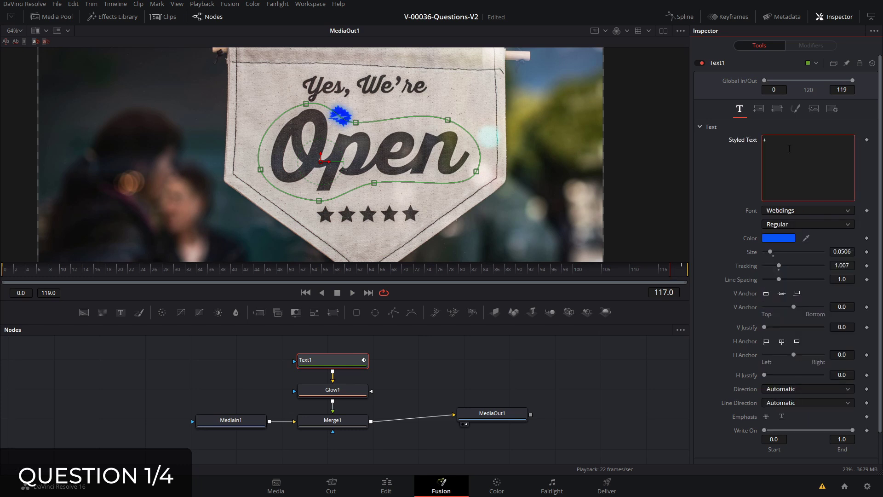
{"action": "type", "text": "+++++++++++++++++++++++++++++"}
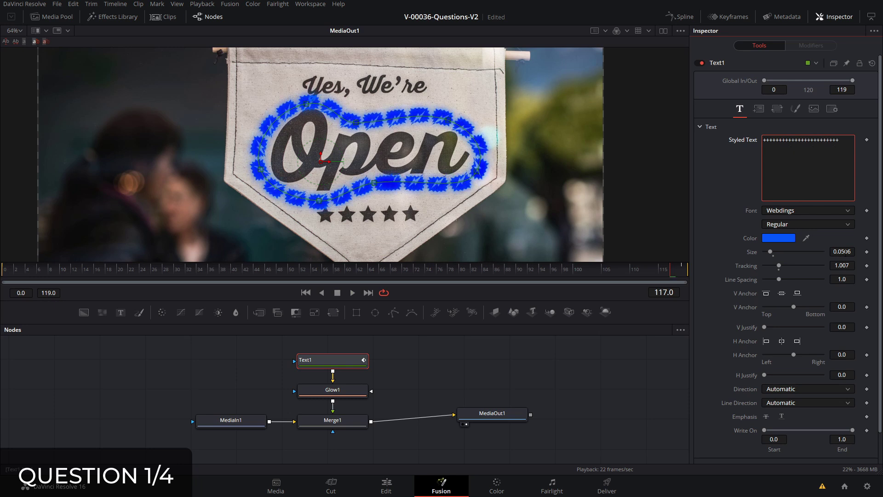
- Reduce Text1's size to 0.0282 and add more + characters to fill the path around "Open"
{"action": "left_click_drag", "start_coordinate": [846, 252], "coordinate": [824, 252]}
{"action": "left_click", "coordinate": [818, 149]}
{"action": "type", "text": "++++++++++++++++++"}
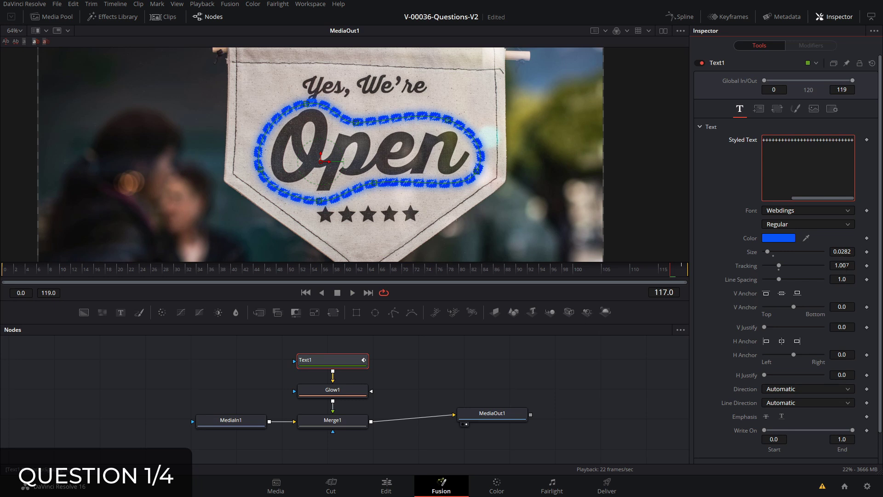
- Select MediaOut1, play back the animation, and inspect the lightning symbols along the path up close
{"action": "left_click", "coordinate": [491, 413]}
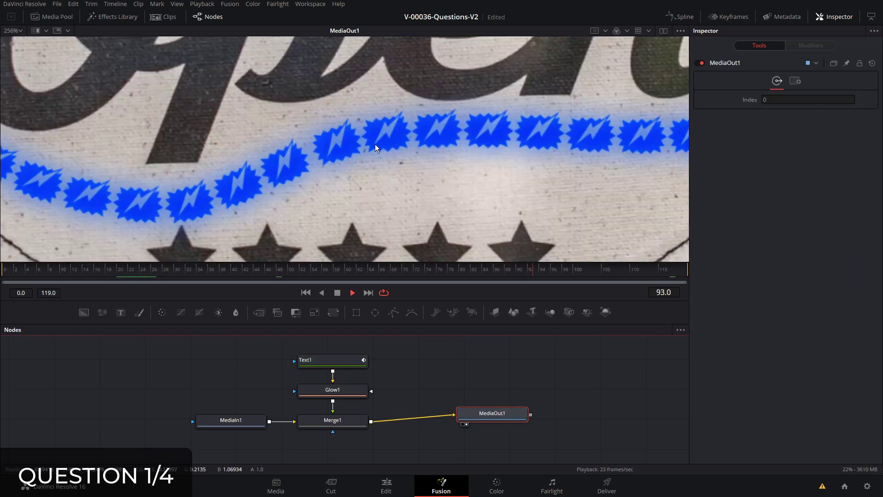
{"action": "scroll", "coordinate": [375, 144], "scroll_direction": "down", "scroll_amount": 3}
{"action": "scroll", "coordinate": [387, 112], "scroll_direction": "down", "scroll_amount": 3}
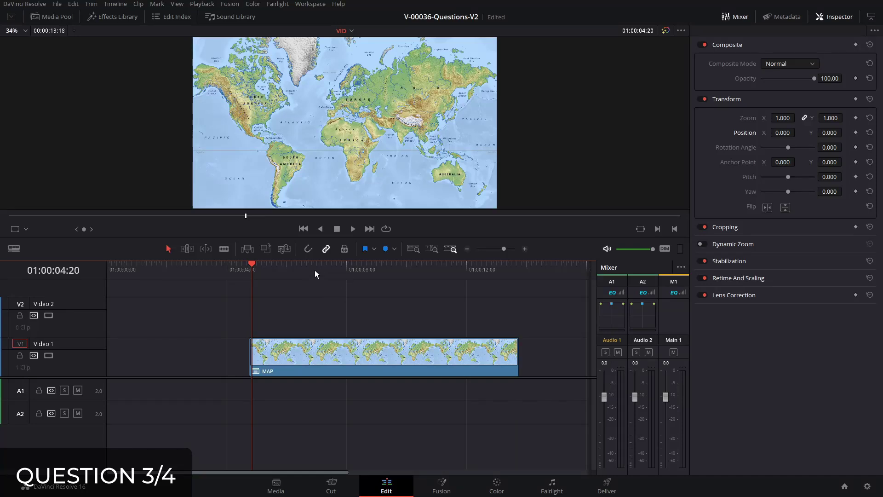
- Place the playhead over the MAP clip, convert the clip to a new Fusion clip, and open it in Fusion
{"action": "left_click", "coordinate": [317, 268]}
{"action": "right_click", "coordinate": [370, 357]}
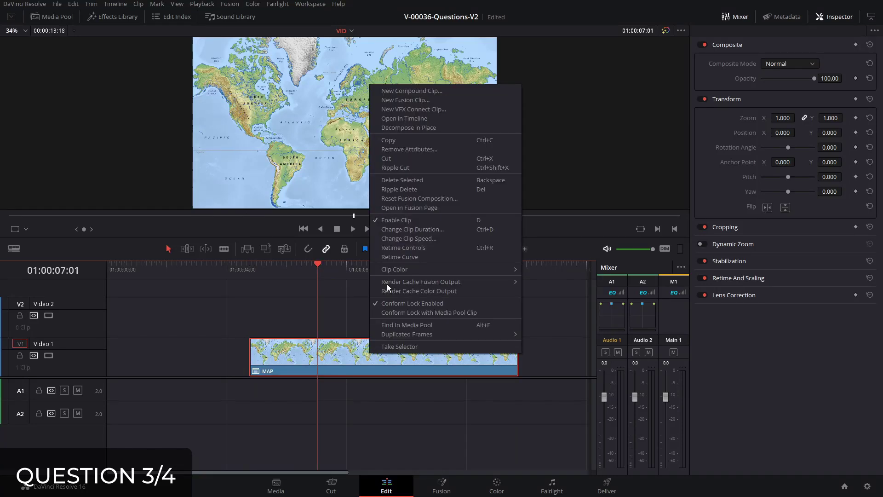
{"action": "left_click", "coordinate": [404, 101]}
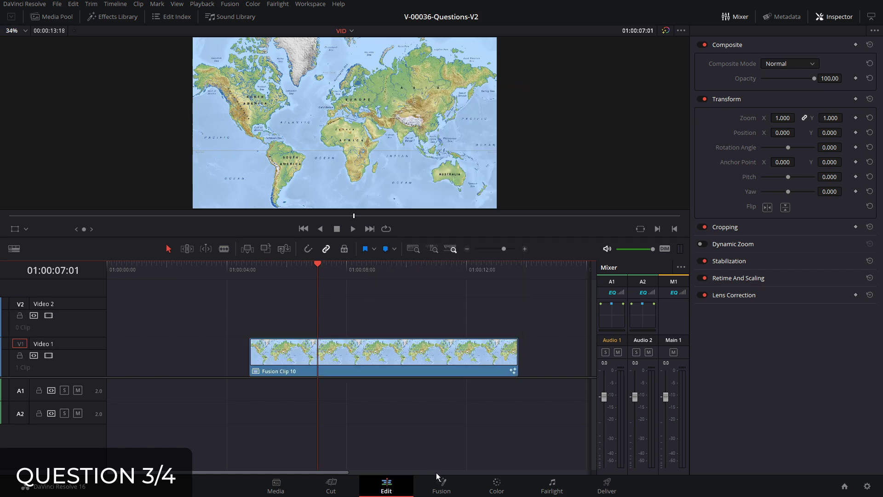
{"action": "left_click", "coordinate": [440, 483]}
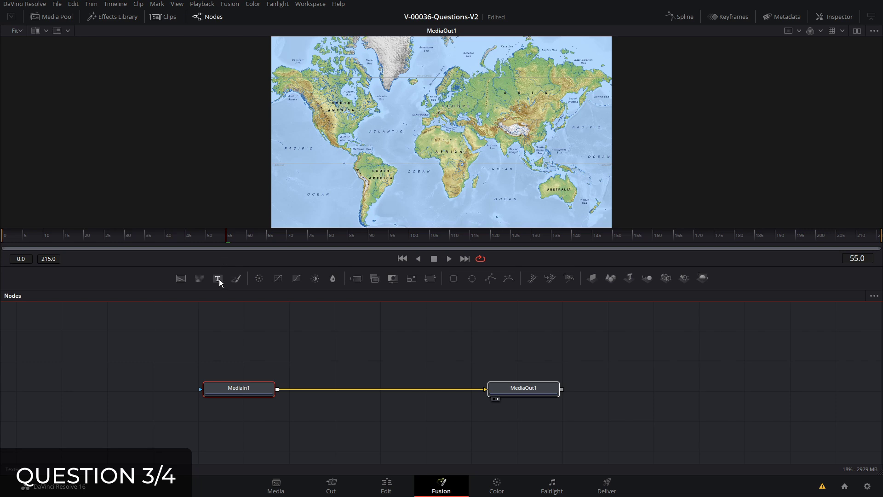
- Add a Text node, merge it over MediaIn1, and align it directly above Merge1
{"action": "left_click_drag", "start_coordinate": [219, 278], "coordinate": [306, 322]}
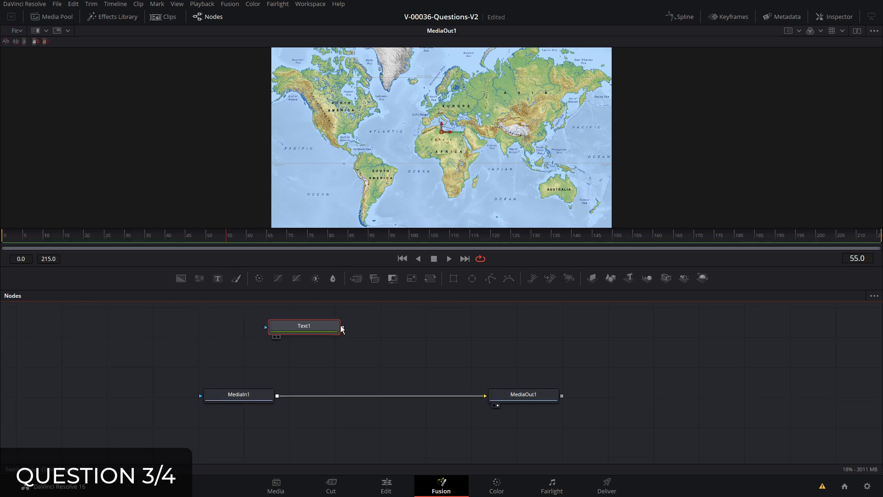
{"action": "left_click_drag", "start_coordinate": [291, 381], "coordinate": [285, 396]}
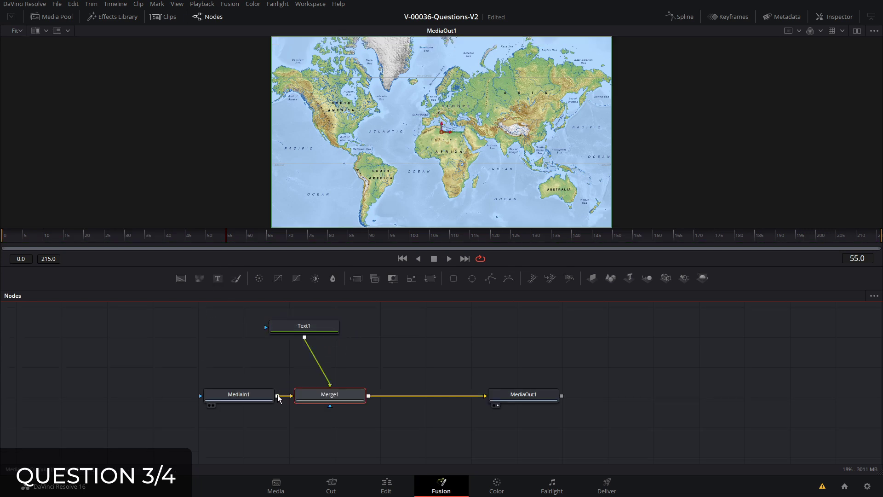
{"action": "left_click_drag", "start_coordinate": [298, 332], "coordinate": [323, 340]}
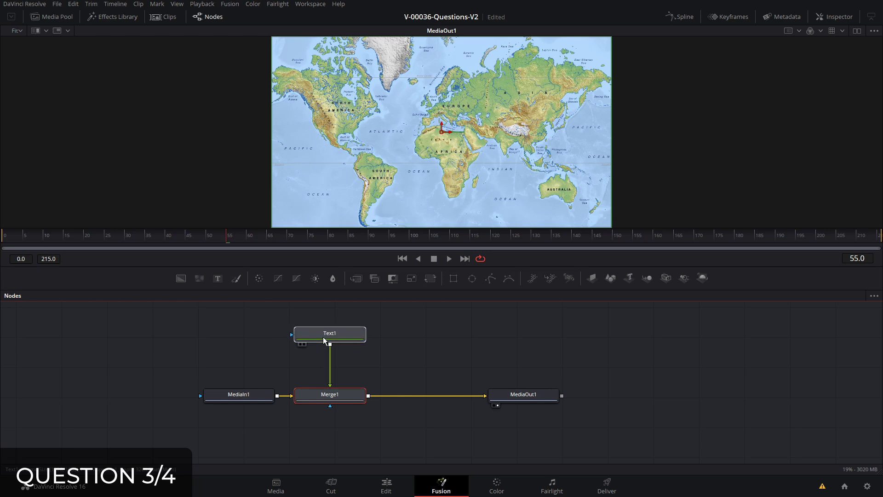
- Enter a row of hyphens as Text1's styled text, with size 0.1464 and a red color
{"action": "left_click", "coordinate": [834, 17]}
{"action": "left_click", "coordinate": [779, 145]}
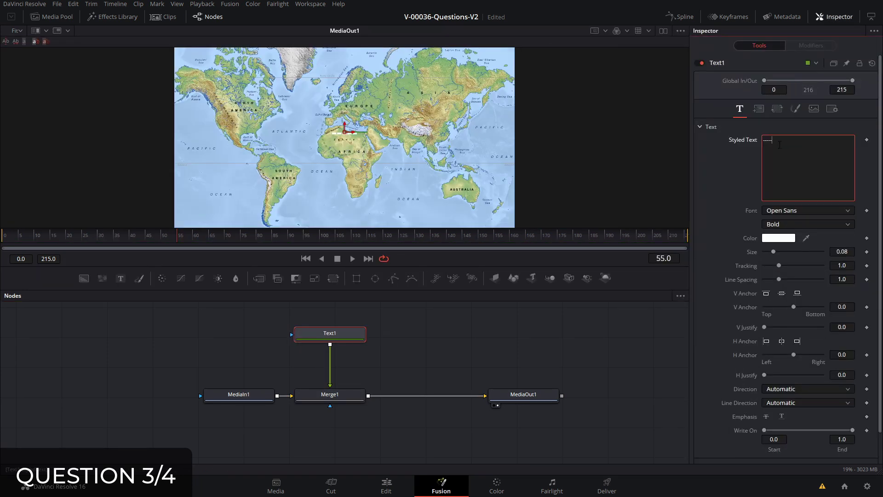
{"action": "type", "text": "----------------"}
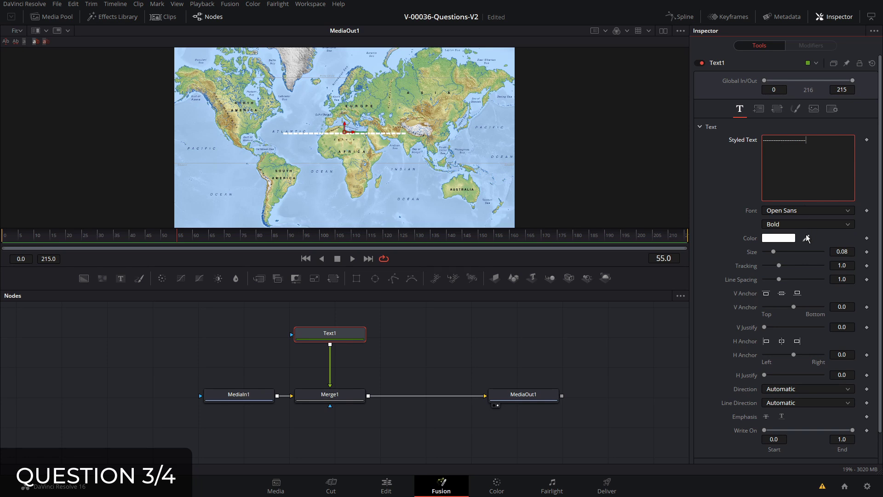
{"action": "left_click_drag", "start_coordinate": [774, 252], "coordinate": [781, 251]}
{"action": "left_click", "coordinate": [777, 240]}
{"action": "left_click", "coordinate": [337, 172]}
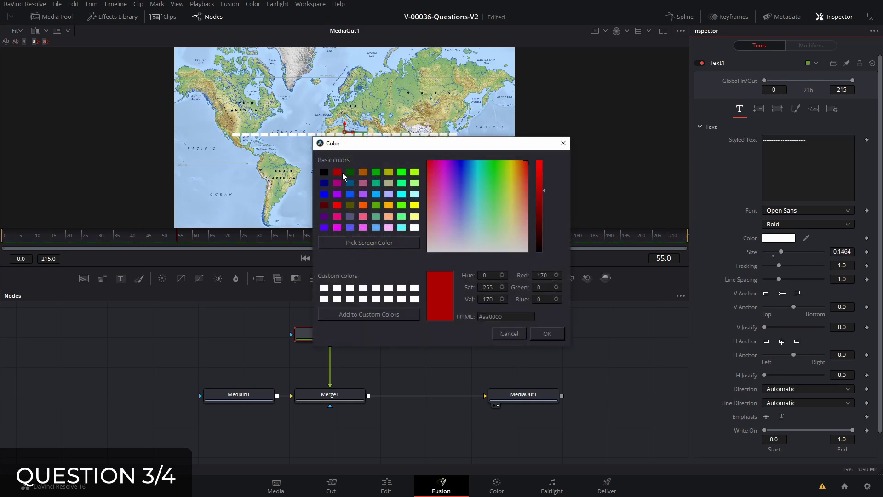
{"action": "left_click", "coordinate": [547, 333]}
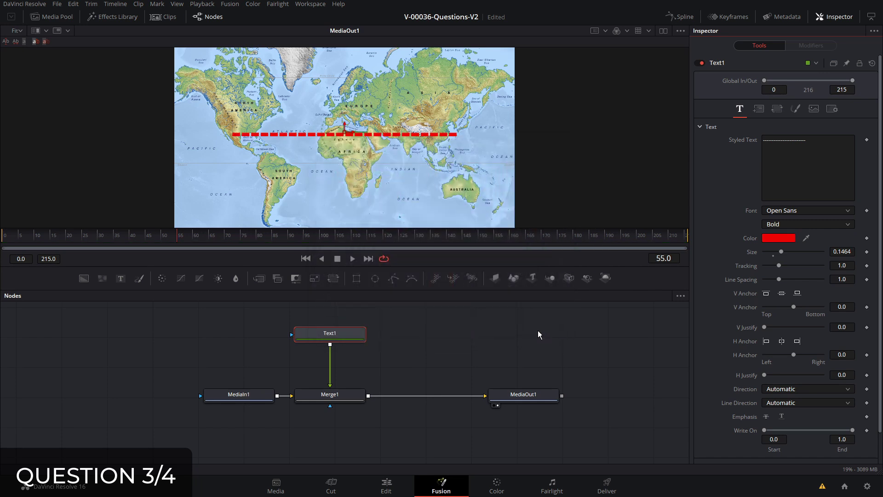
- Set Text1's layout type to Path and draw the route from North America through South America, Africa, Europe and Asia to Australia
{"action": "left_click", "coordinate": [759, 110]}
{"action": "left_click", "coordinate": [787, 140]}
{"action": "left_click", "coordinate": [788, 183]}
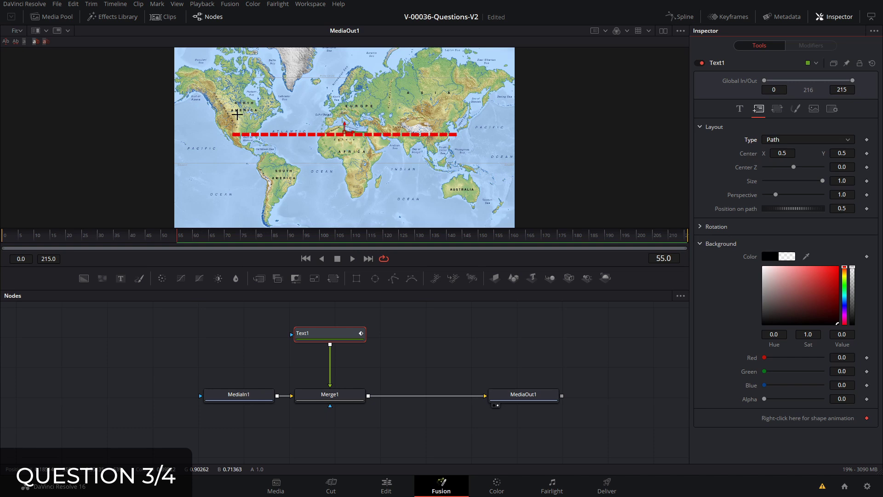
{"action": "left_click", "coordinate": [236, 113]}
{"action": "left_click", "coordinate": [279, 181]}
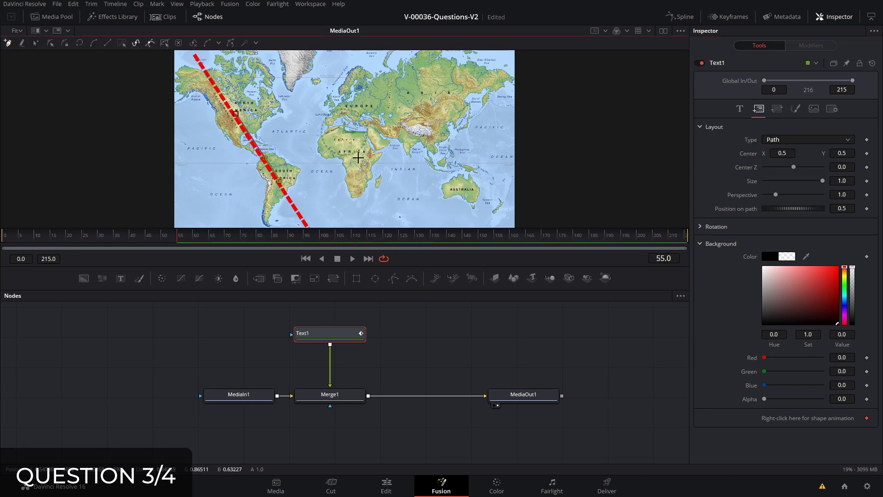
{"action": "left_click", "coordinate": [348, 151]}
{"action": "left_click", "coordinate": [357, 106]}
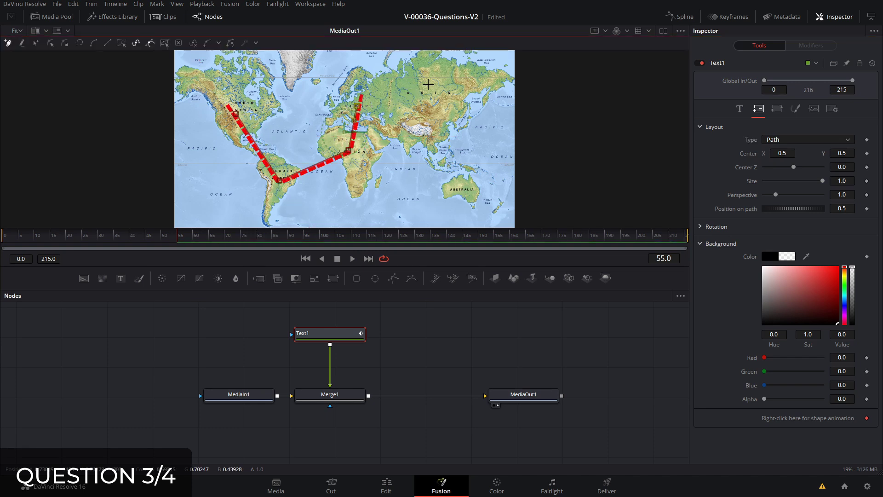
{"action": "left_click", "coordinate": [407, 91]}
{"action": "left_click", "coordinate": [433, 83]}
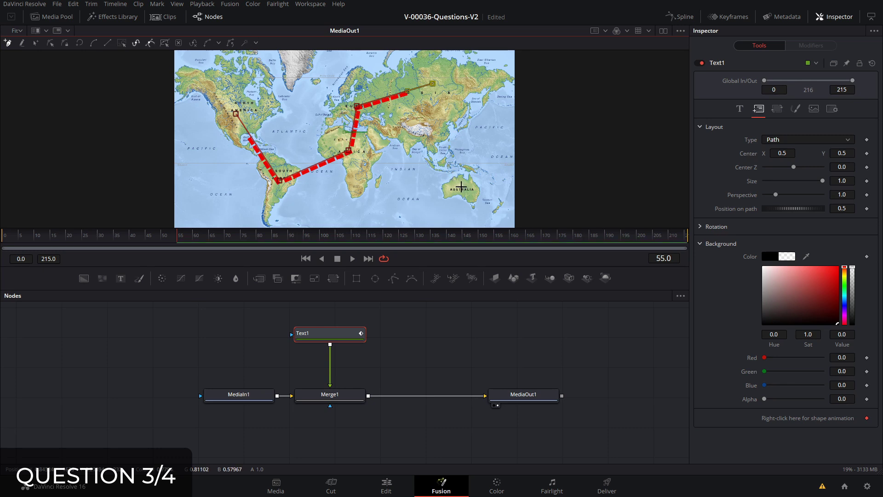
{"action": "left_click", "coordinate": [461, 186]}
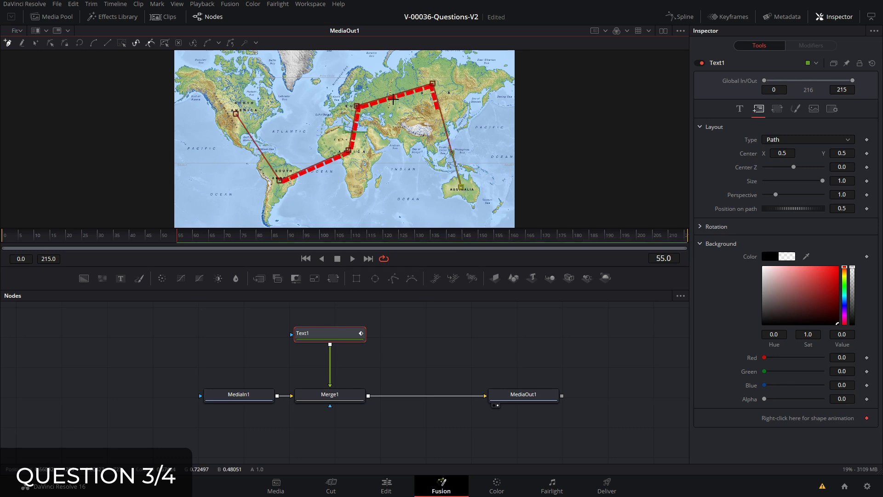
- Add more hyphens to Text1's styled text and set its size to 0.1594 so the dashes cover the whole route
{"action": "left_click", "coordinate": [345, 333]}
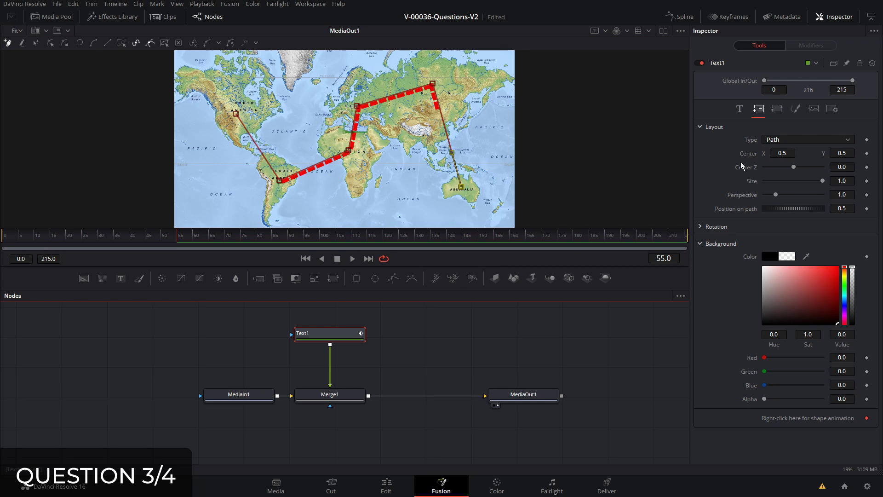
{"action": "left_click", "coordinate": [740, 109]}
{"action": "left_click", "coordinate": [790, 140]}
{"action": "type", "text": "------------------------------------"}
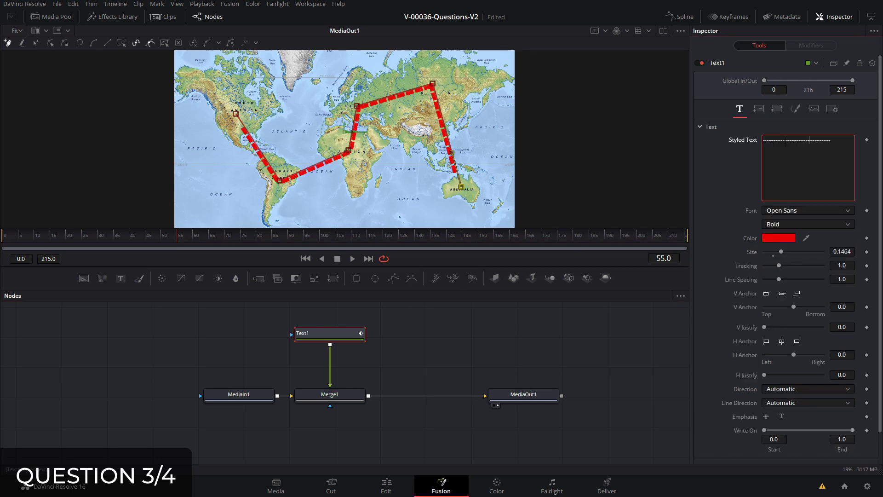
{"action": "left_click", "coordinate": [779, 265]}
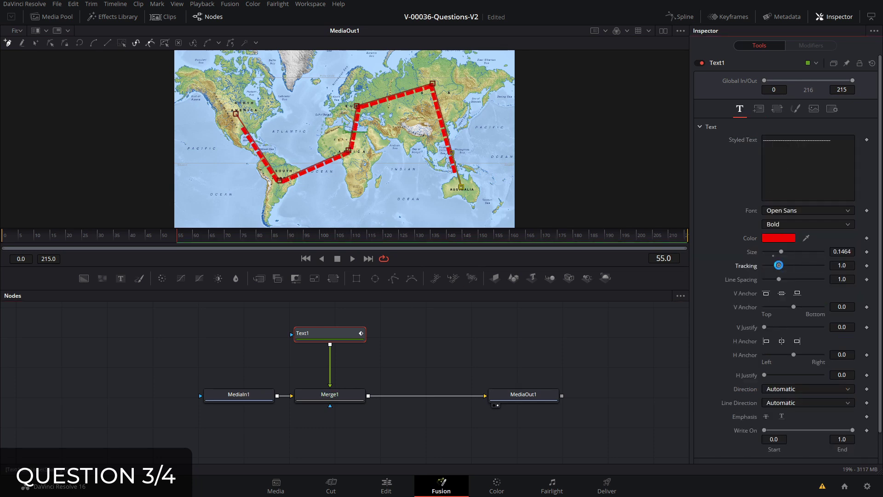
{"action": "left_click_drag", "start_coordinate": [781, 251], "coordinate": [782, 251]}
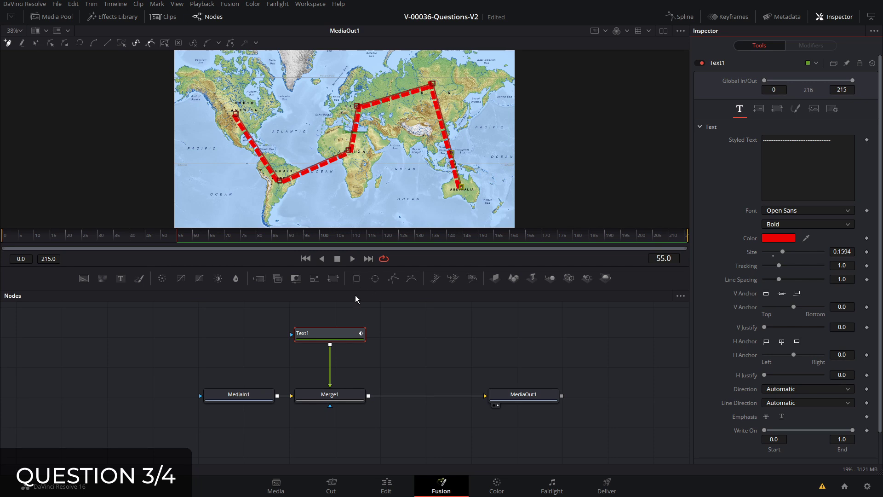
- Add a Polygon node below Merge1, switch to dual viewers, and show Polygon1 in the first viewer
{"action": "left_click_drag", "start_coordinate": [394, 279], "coordinate": [346, 437]}
{"action": "left_click", "coordinate": [663, 30]}
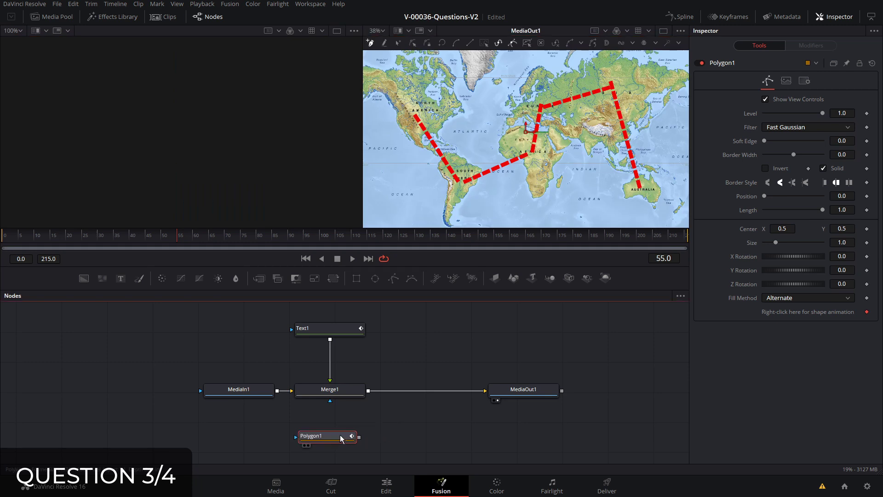
{"action": "key", "text": "1"}
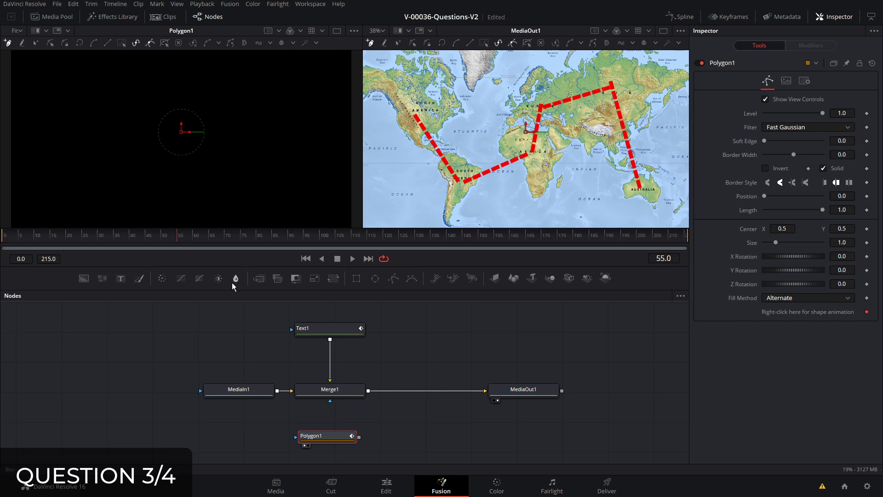
- Add a Background node masked by Polygon1 and give it a solid bright blue color with hue 0.592
{"action": "left_click_drag", "start_coordinate": [76, 279], "coordinate": [372, 434]}
{"action": "left_click_drag", "start_coordinate": [334, 438], "coordinate": [284, 434]}
{"action": "left_click_drag", "start_coordinate": [398, 438], "coordinate": [354, 438]}
{"action": "left_click", "coordinate": [844, 197]}
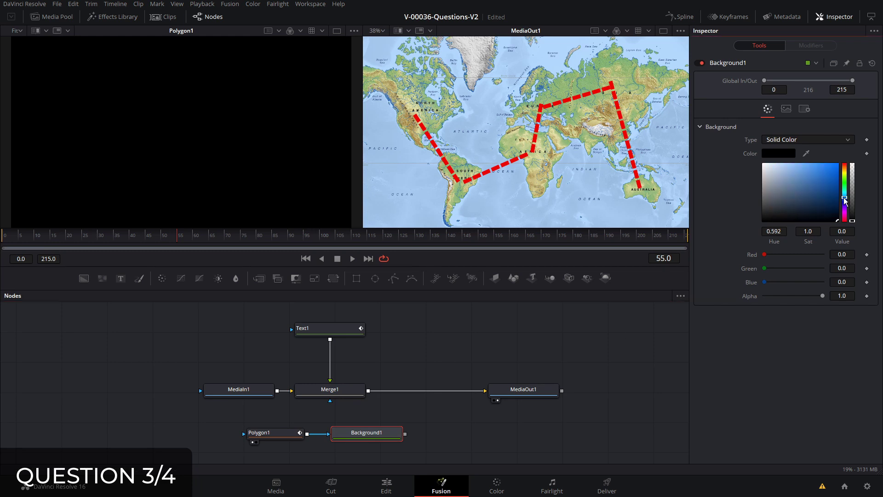
{"action": "left_click_drag", "start_coordinate": [824, 178], "coordinate": [842, 162]}
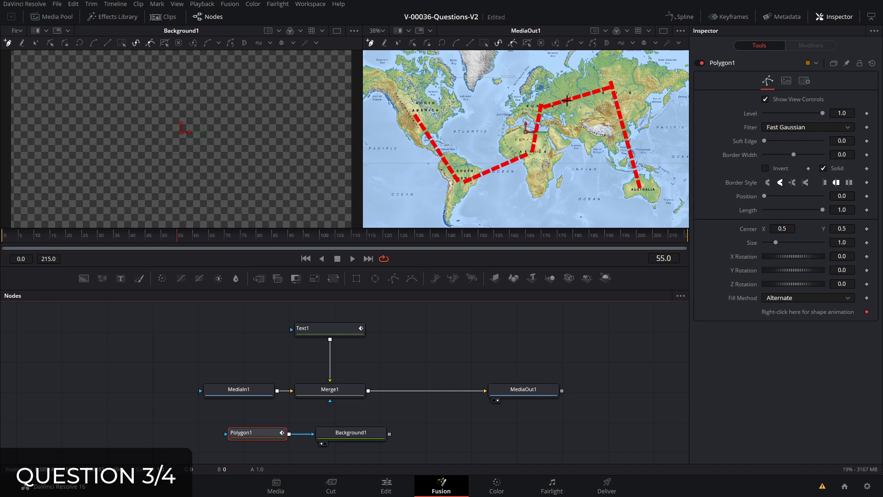
- Remove the Polygon1Polyline shape animation from Polygon1
{"action": "right_click", "coordinate": [796, 313]}
{"action": "left_click", "coordinate": [782, 315]}
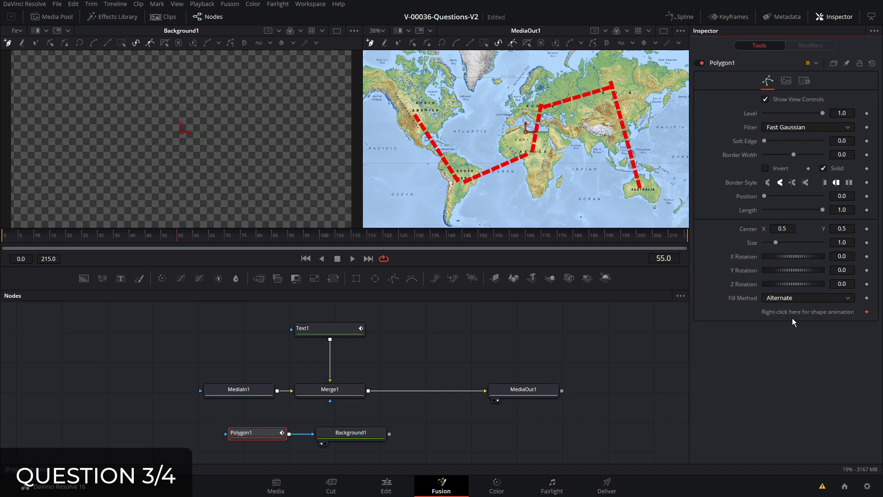
{"action": "right_click", "coordinate": [817, 313]}
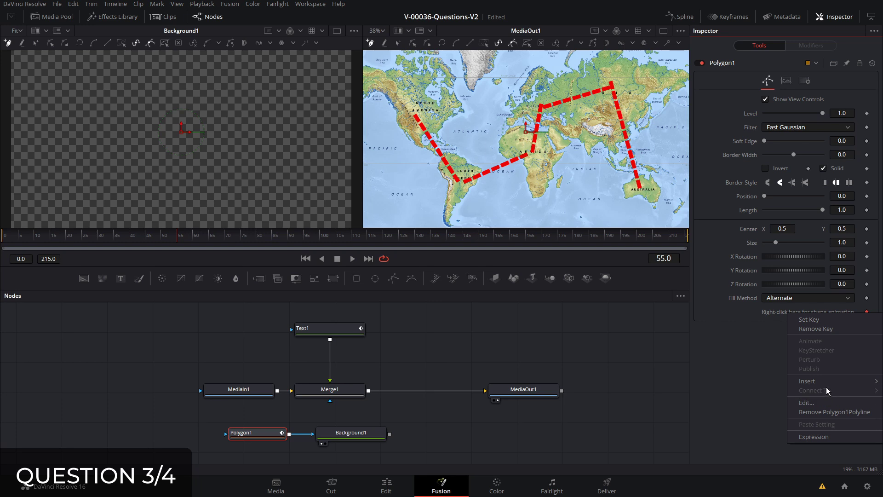
{"action": "left_click", "coordinate": [828, 412]}
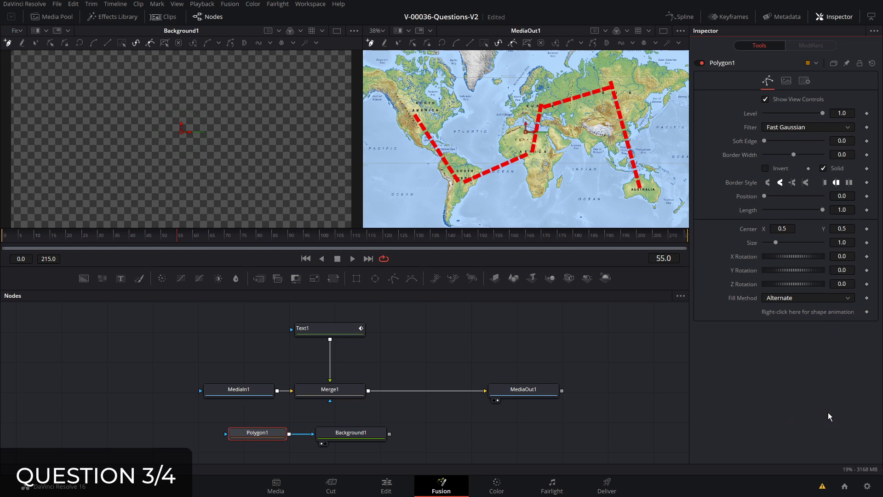
- Connect Polygon1's shape animation to the path polyline of Text1
{"action": "right_click", "coordinate": [813, 313]}
{"action": "mouse_move", "coordinate": [843, 372]}
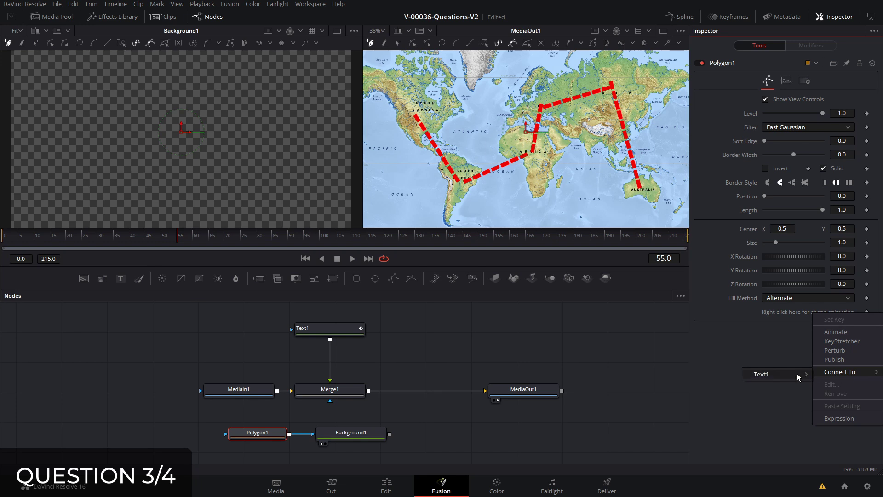
{"action": "left_click", "coordinate": [826, 377]}
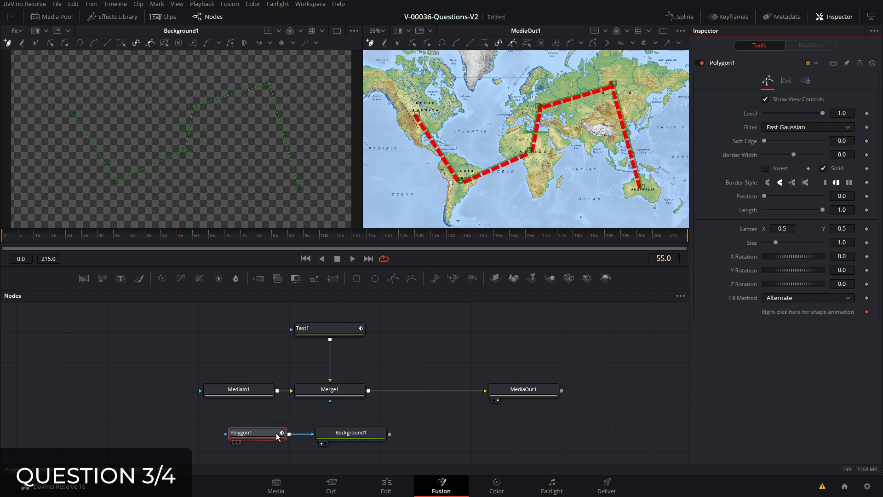
- Set Polygon1's border width to 0.035 and preview its Position setting, returning it to 0.0
{"action": "left_click_drag", "start_coordinate": [276, 436], "coordinate": [270, 437]}
{"action": "left_click_drag", "start_coordinate": [325, 435], "coordinate": [334, 436]}
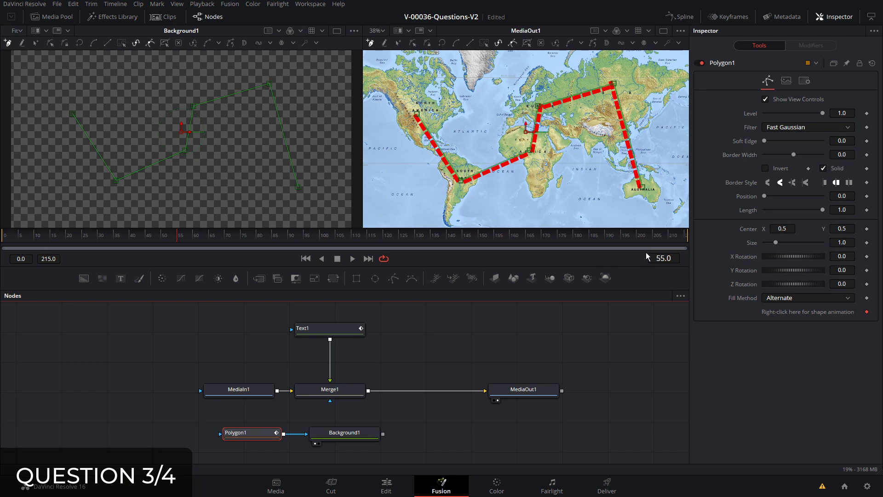
{"action": "left_click_drag", "start_coordinate": [793, 155], "coordinate": [799, 156]}
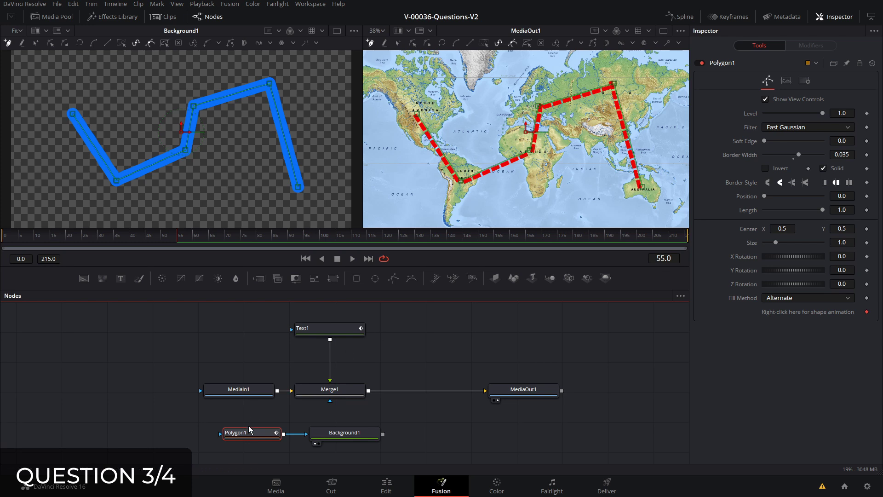
{"action": "left_click_drag", "start_coordinate": [247, 433], "coordinate": [238, 434]}
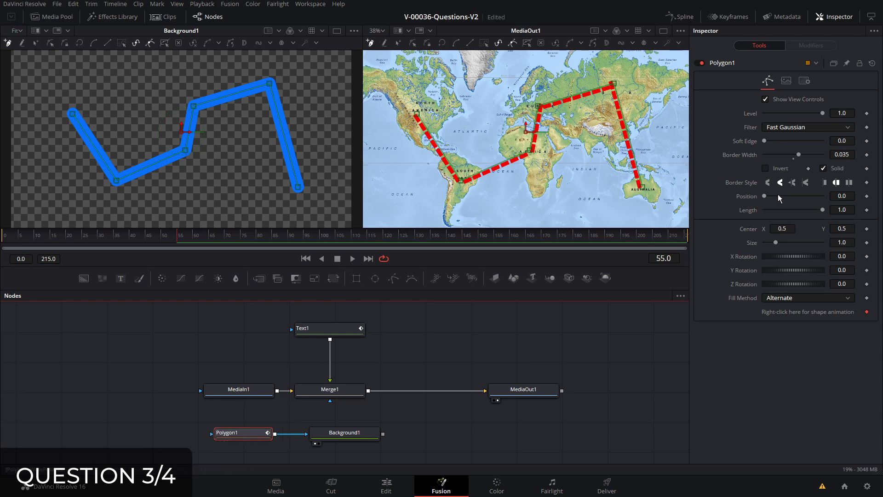
{"action": "mouse_move", "coordinate": [765, 195]}
{"action": "left_mouse_down"}
{"action": "mouse_move", "coordinate": [790, 193]}
{"action": "mouse_move", "coordinate": [761, 189]}
{"action": "left_mouse_up"}
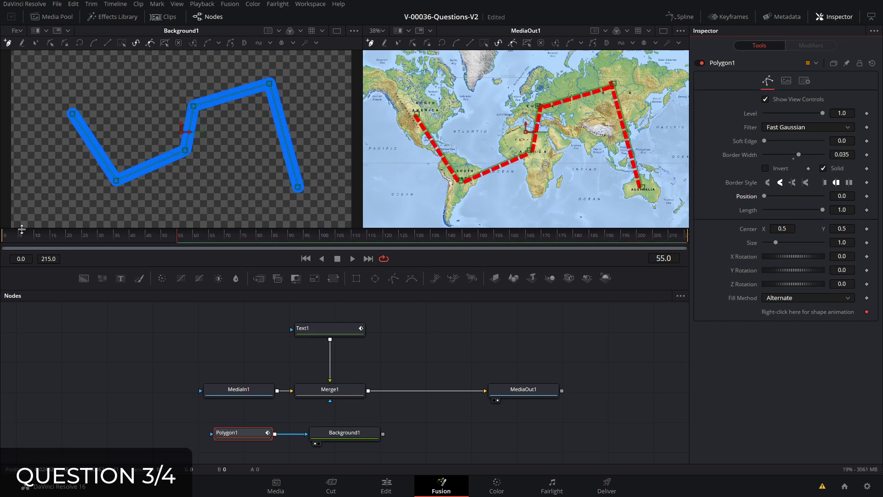
- At frame 0, use Polygon1 as Merge1's mask, placing it below Merge1, and delete the unneeded Background1 node
{"action": "left_click_drag", "start_coordinate": [21, 229], "coordinate": [4, 230]}
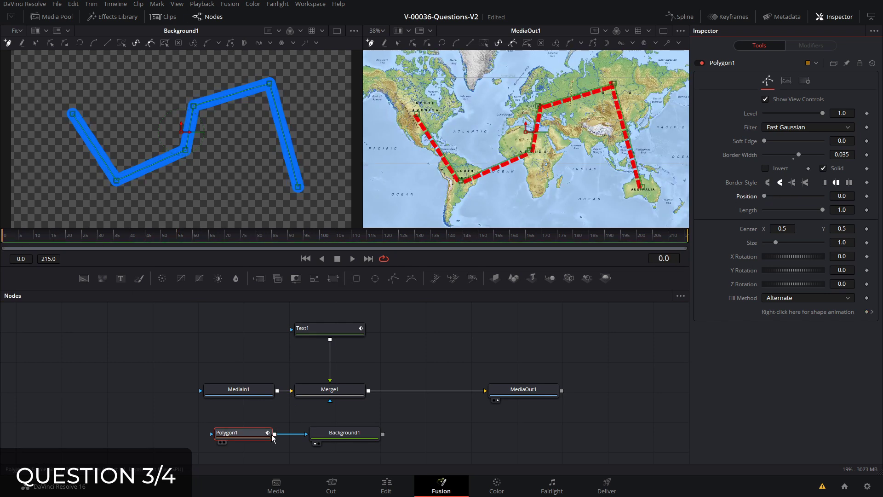
{"action": "left_click_drag", "start_coordinate": [274, 433], "coordinate": [330, 404]}
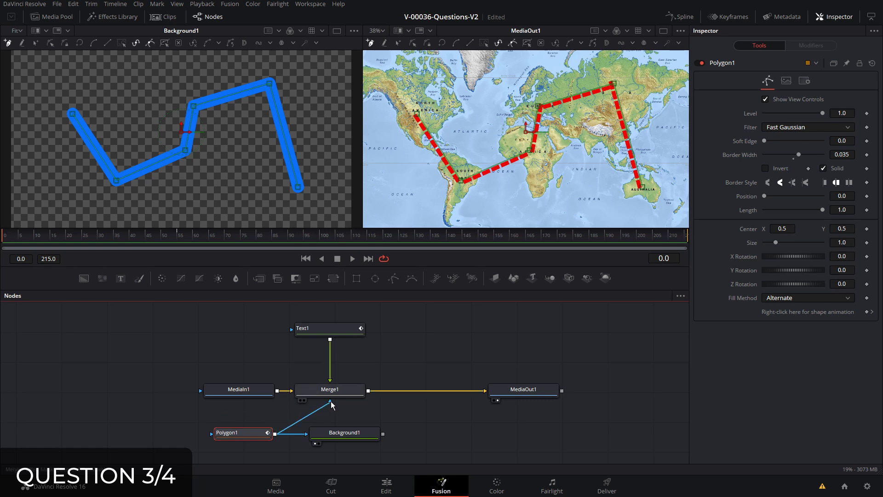
{"action": "left_click", "coordinate": [341, 439]}
{"action": "key", "text": "Delete"}
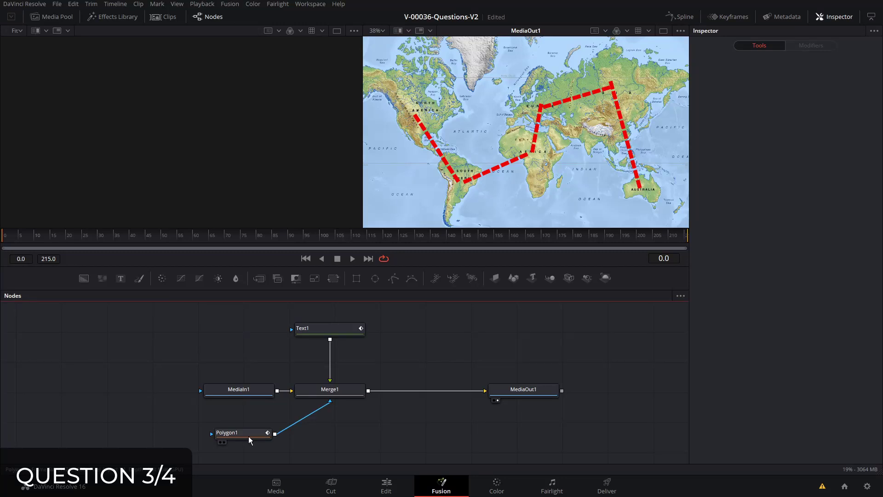
{"action": "left_click_drag", "start_coordinate": [249, 433], "coordinate": [335, 429]}
- Invert Polygon1 and keyframe its Position from 0.0 at frame 0 to the full value at frame 214
{"action": "mouse_move", "coordinate": [768, 194]}
{"action": "left_mouse_down"}
{"action": "mouse_move", "coordinate": [784, 194]}
{"action": "mouse_move", "coordinate": [760, 198]}
{"action": "left_mouse_up"}
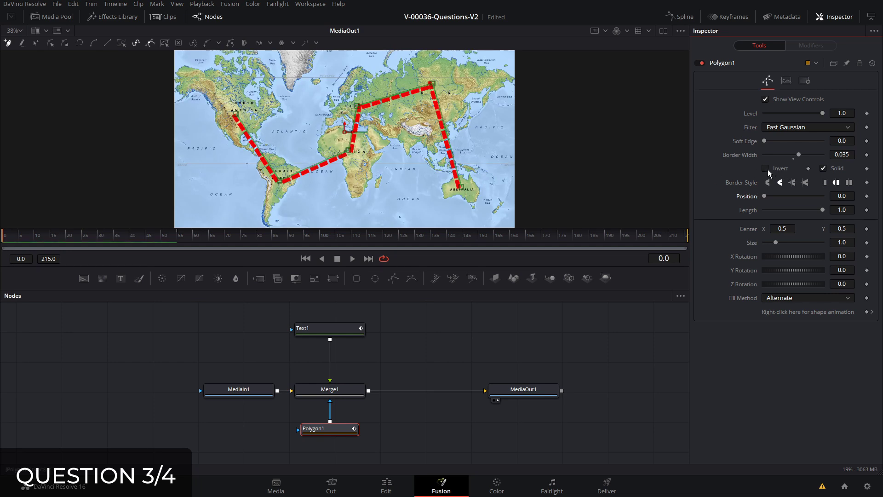
{"action": "left_click", "coordinate": [765, 169]}
{"action": "left_click_drag", "start_coordinate": [763, 196], "coordinate": [733, 192]}
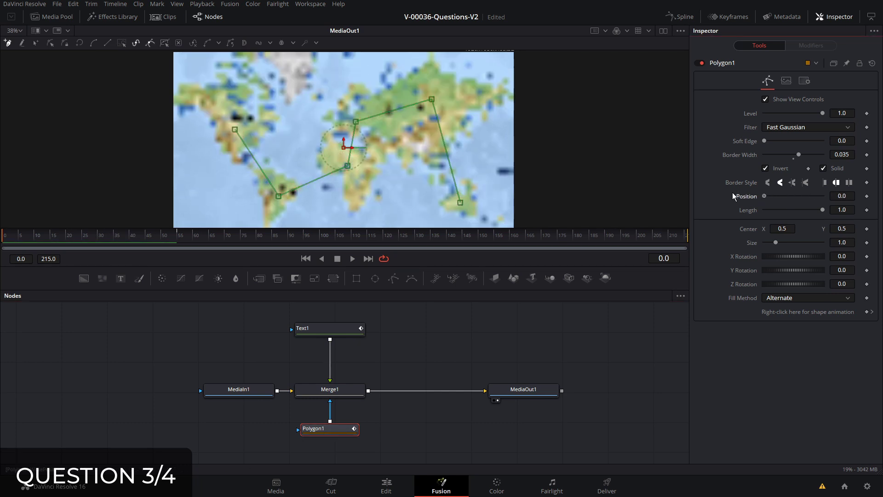
{"action": "left_click", "coordinate": [866, 196]}
{"action": "left_click_drag", "start_coordinate": [573, 239], "coordinate": [684, 239]}
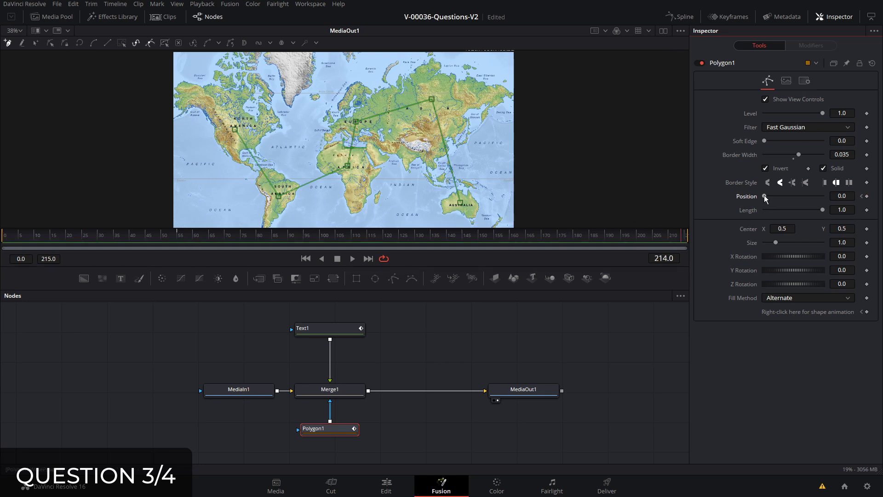
{"action": "left_click_drag", "start_coordinate": [765, 196], "coordinate": [827, 196]}
- Play the composition from near the start to check how the dashed route reveals
{"action": "left_click", "coordinate": [10, 237]}
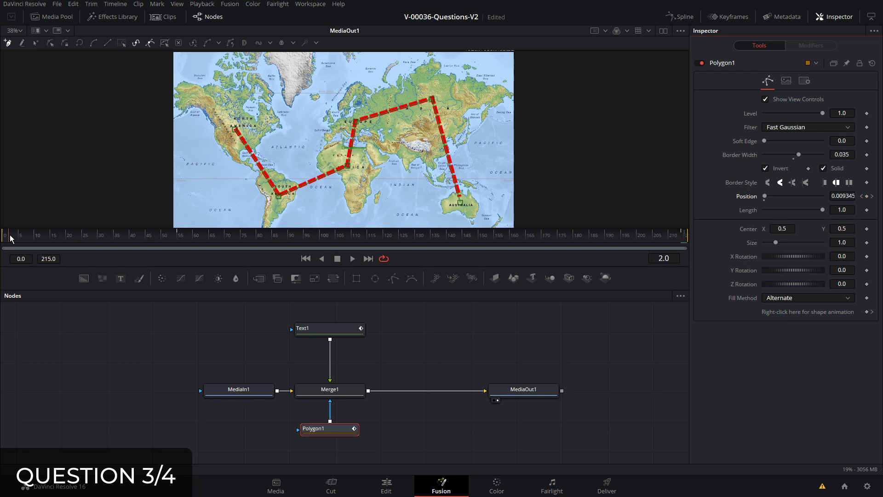
{"action": "key", "text": "space"}
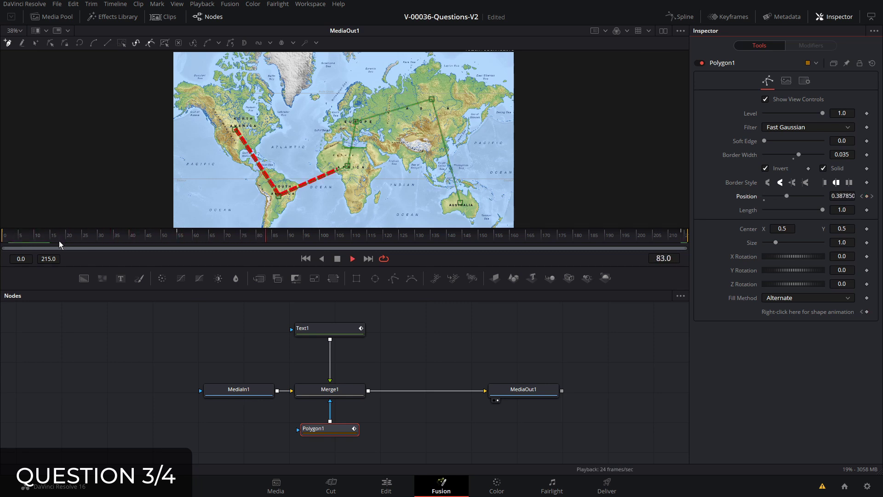
{"action": "key", "text": "space"}
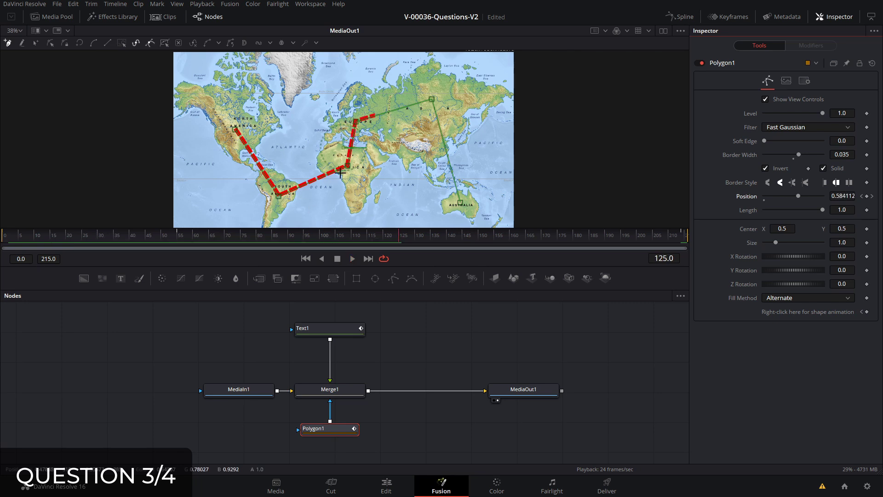
- Move MediaOut1 farther from Merge1 and add a solid bright red Background node above the gap between them
{"action": "left_click_drag", "start_coordinate": [517, 391], "coordinate": [672, 391]}
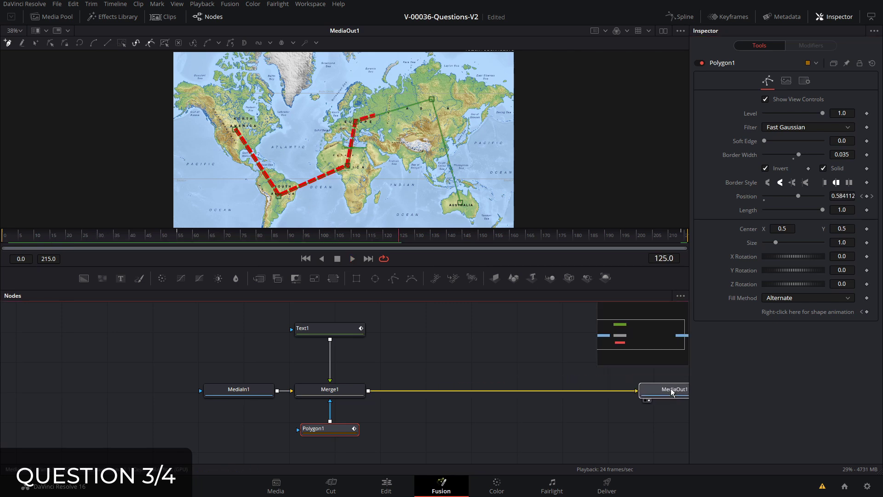
{"action": "left_click_drag", "start_coordinate": [554, 364], "coordinate": [381, 381]}
{"action": "left_click_drag", "start_coordinate": [538, 407], "coordinate": [607, 408]}
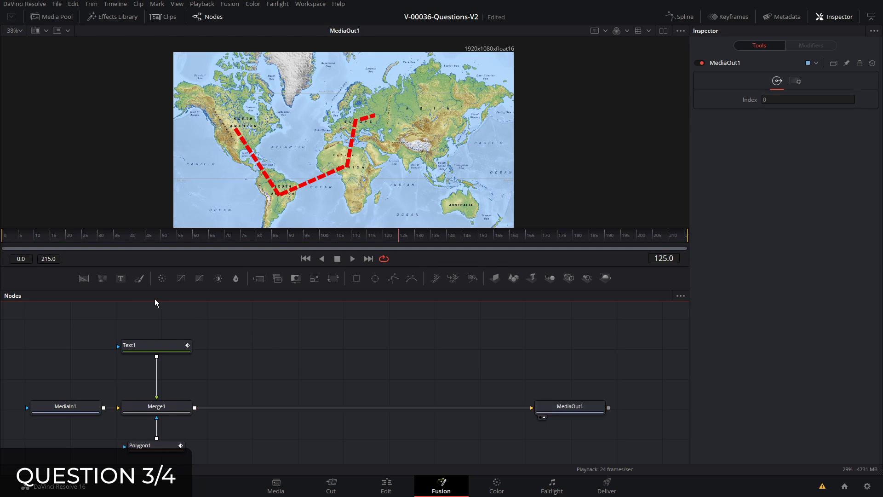
{"action": "left_click_drag", "start_coordinate": [82, 283], "coordinate": [294, 369]}
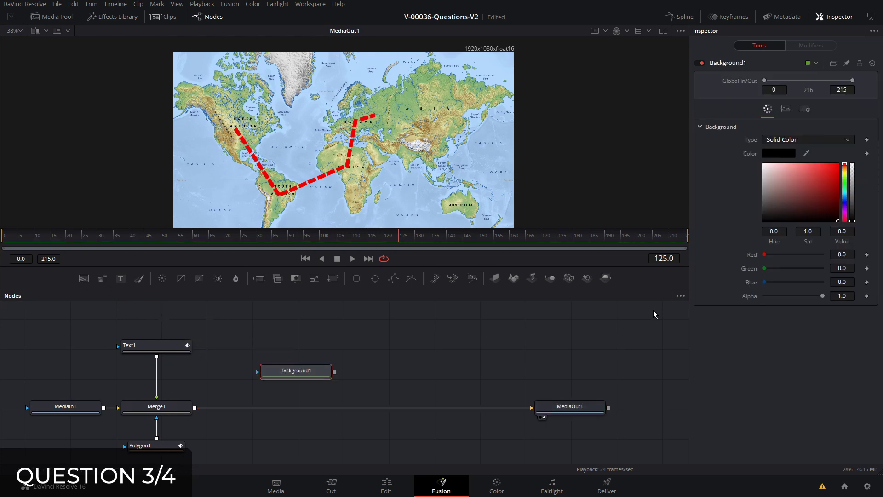
{"action": "left_click_drag", "start_coordinate": [831, 190], "coordinate": [845, 153]}
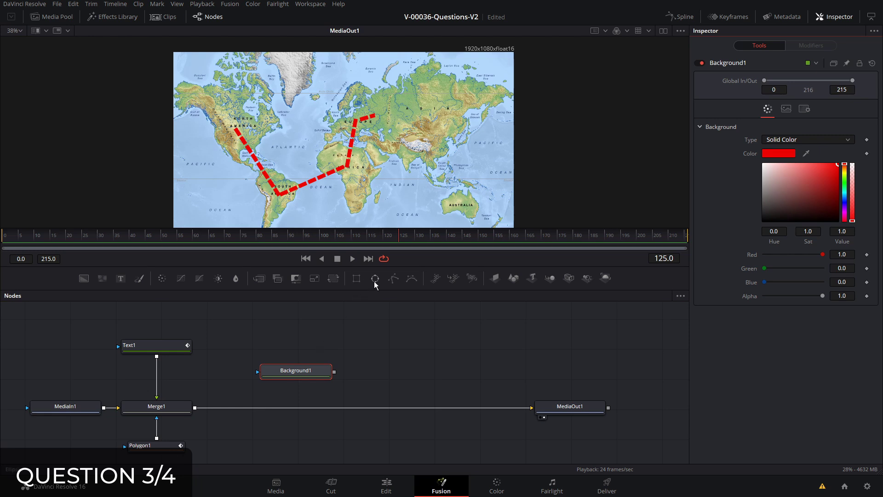
- Mask the red background with an Ellipse node and shrink the circle to a width and height of about 0.057
{"action": "left_click_drag", "start_coordinate": [374, 285], "coordinate": [305, 321]}
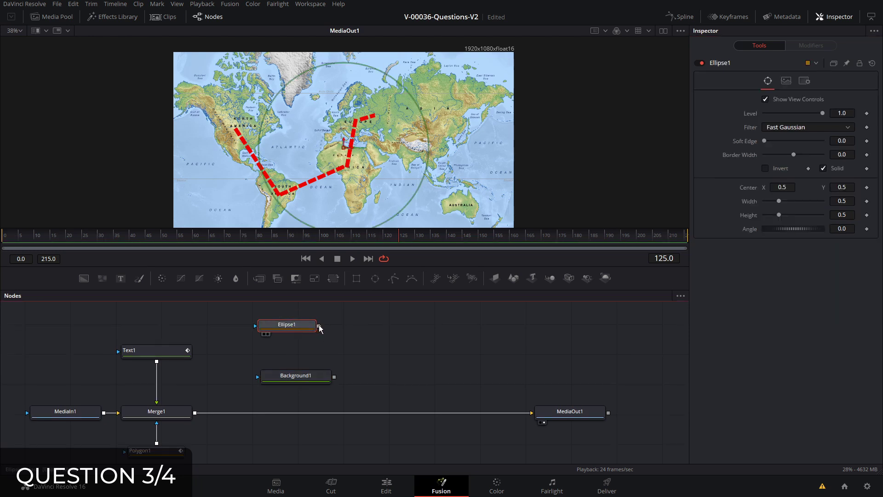
{"action": "left_click_drag", "start_coordinate": [270, 366], "coordinate": [259, 377]}
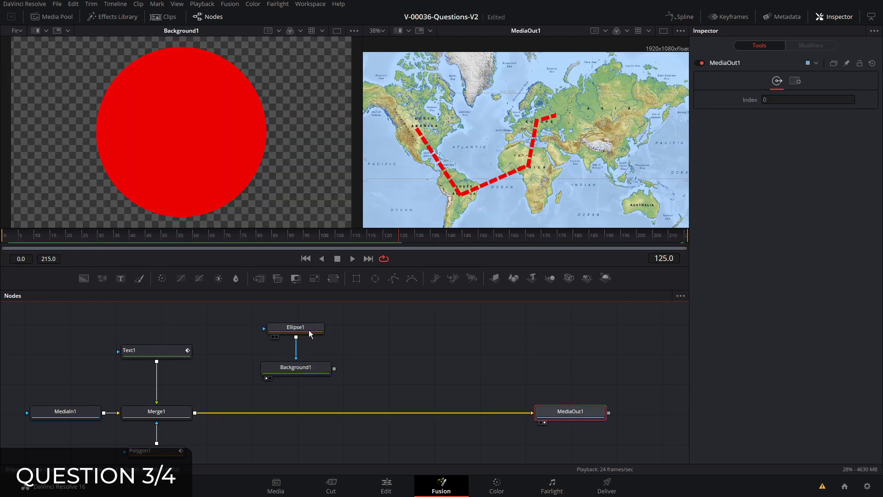
{"action": "left_click", "coordinate": [309, 333]}
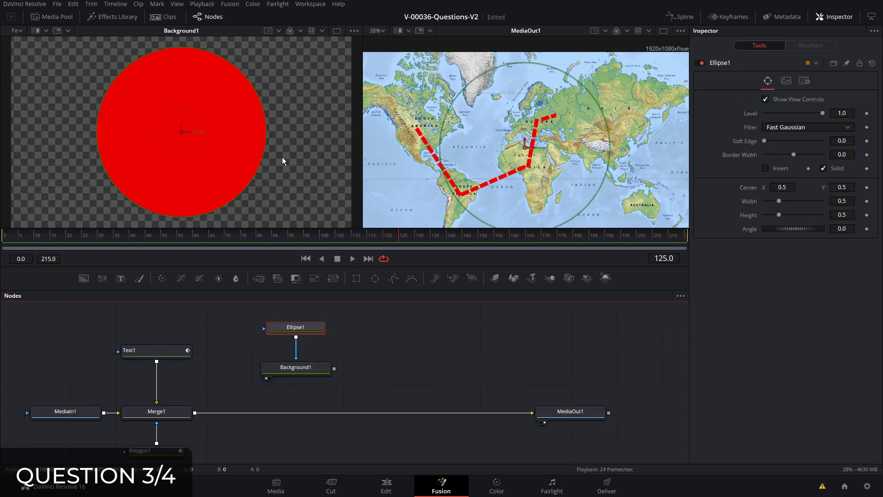
{"action": "left_click_drag", "start_coordinate": [263, 108], "coordinate": [237, 122]}
{"action": "key", "text": "ctrl+z"}
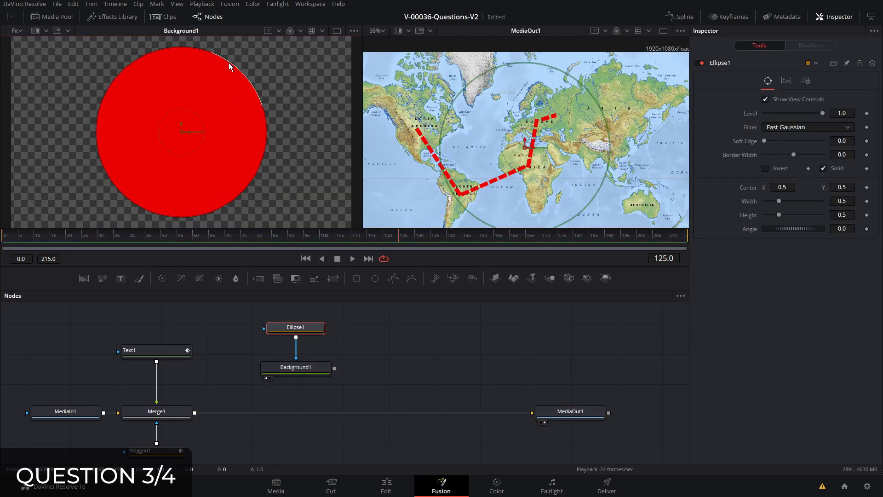
{"action": "left_click_drag", "start_coordinate": [230, 64], "coordinate": [191, 131]}
- Merge Background1 over Merge1's output and place the red dot on the route's corner in South America
{"action": "left_click_drag", "start_coordinate": [335, 368], "coordinate": [195, 412]}
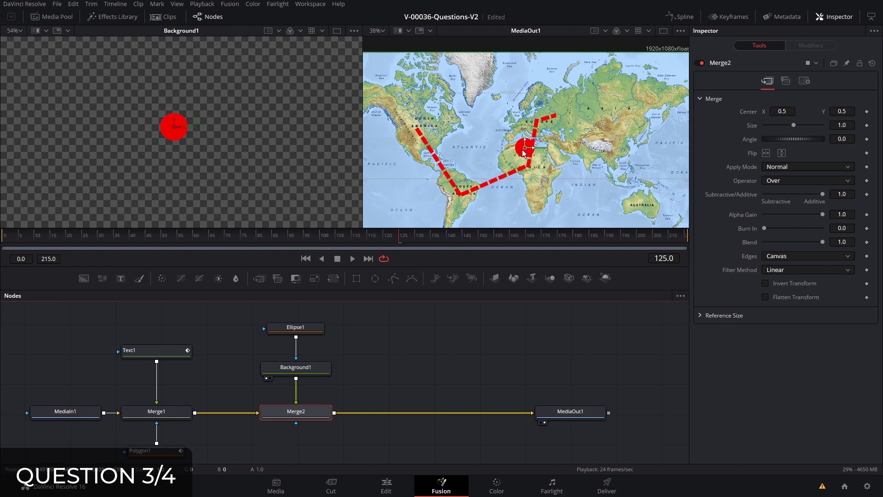
{"action": "left_click_drag", "start_coordinate": [525, 147], "coordinate": [460, 194]}
- Keyframe Ellipse1's width and height at 0.057013 on frame 45
{"action": "key", "text": "Right"}
{"action": "key", "text": "Right"}
{"action": "key", "text": "Right"}
{"action": "key", "text": "Right"}
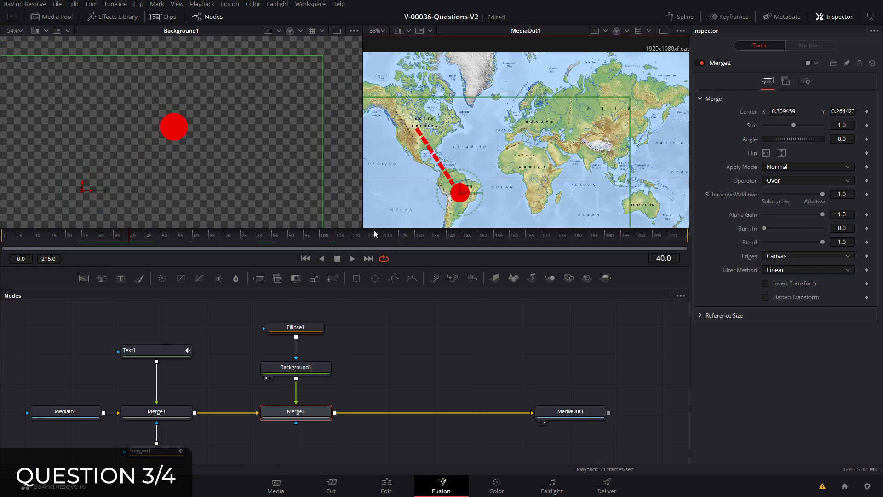
{"action": "left_click", "coordinate": [309, 330]}
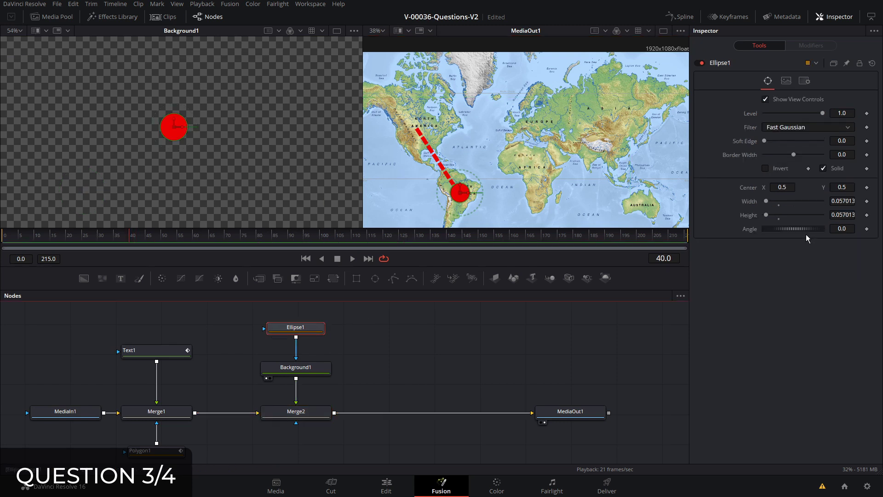
{"action": "key", "text": "Left"}
{"action": "left_click", "coordinate": [866, 201]}
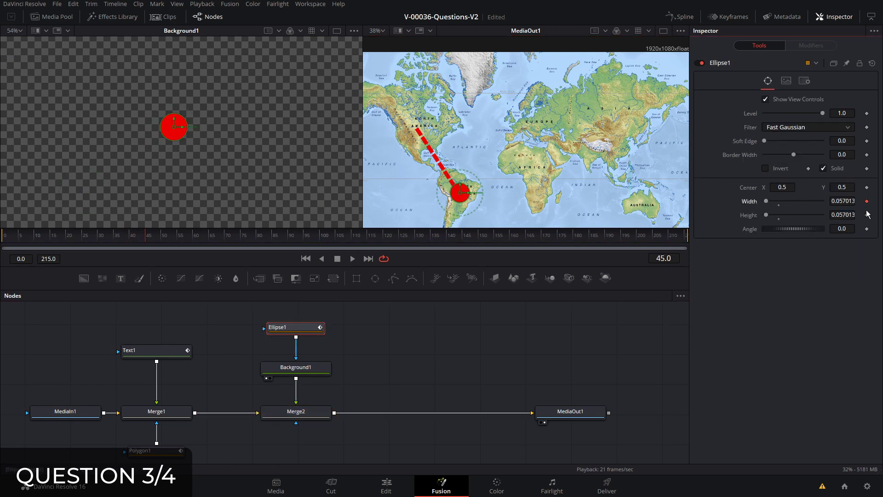
{"action": "left_click", "coordinate": [866, 215]}
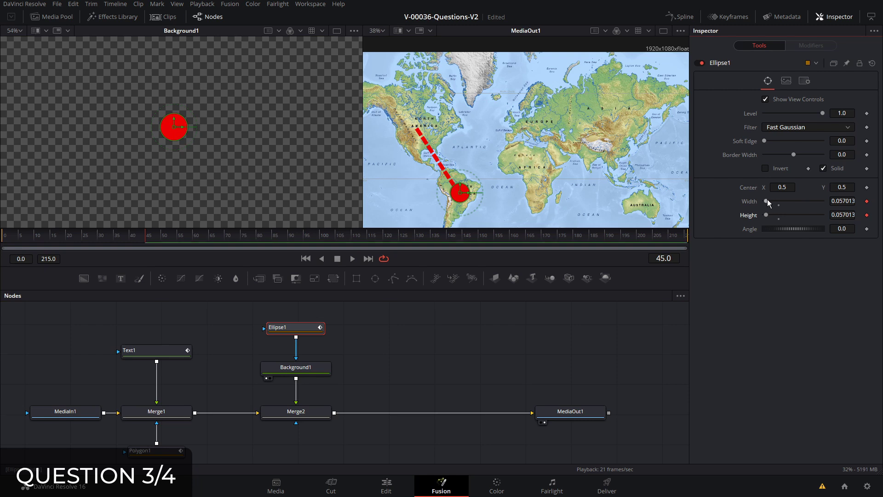
- Set Ellipse1's width and height to 0.0 a few frames before the full-size keyframes so the dot grows in
{"action": "key", "text": "Right"}
{"action": "key", "text": "Right"}
{"action": "key", "text": "Right"}
{"action": "key", "text": "Right"}
{"action": "key", "text": "Right"}
{"action": "key", "text": "Right"}
{"action": "left_click", "coordinate": [862, 214]}
{"action": "left_click_drag", "start_coordinate": [766, 201], "coordinate": [751, 218]}
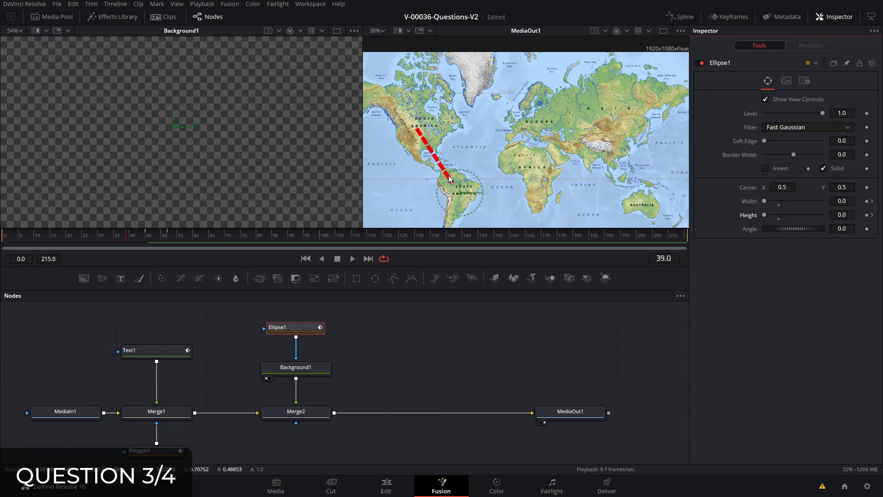
- Switch to a single viewer and play the composition to check the growing dot in South America
{"action": "left_click", "coordinate": [663, 30]}
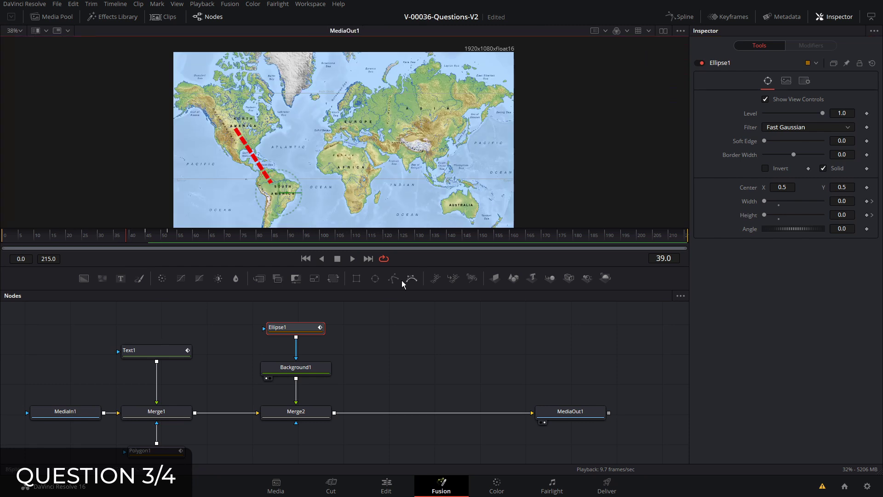
{"action": "key", "text": "space"}
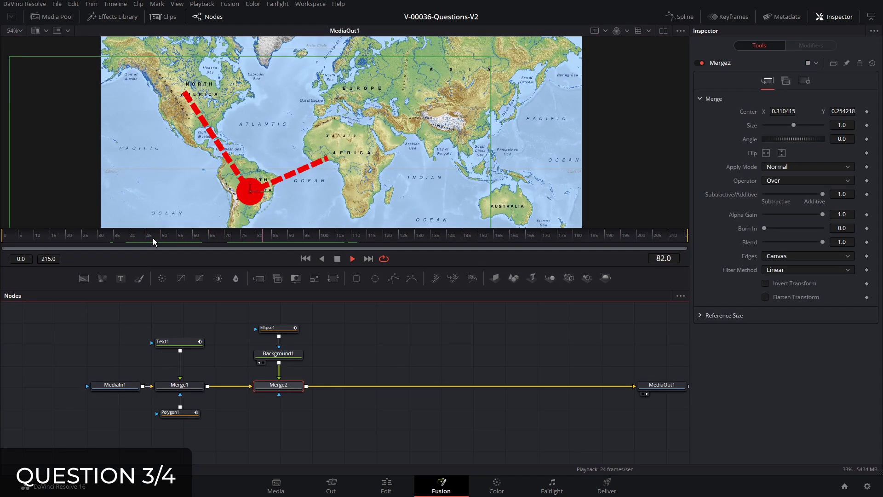
{"action": "key", "text": "space"}
- At frame 91, duplicate Ellipse1 with Background1 and merge the copy over Merge2's output
{"action": "left_click_drag", "start_coordinate": [297, 236], "coordinate": [294, 236]}
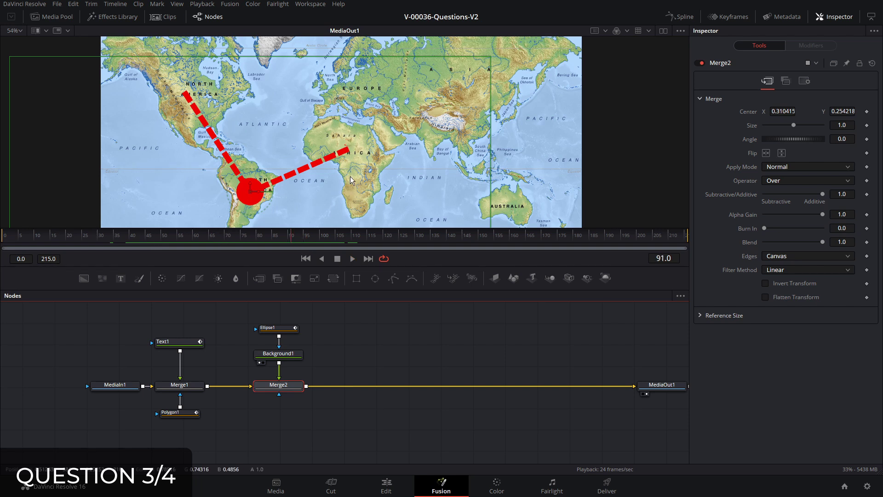
{"action": "left_click_drag", "start_coordinate": [269, 317], "coordinate": [308, 369]}
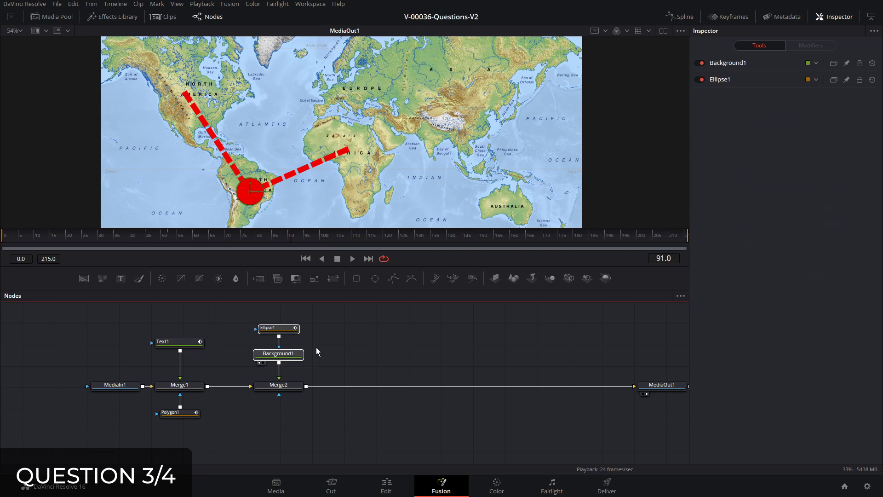
{"action": "key", "text": "ctrl+v"}
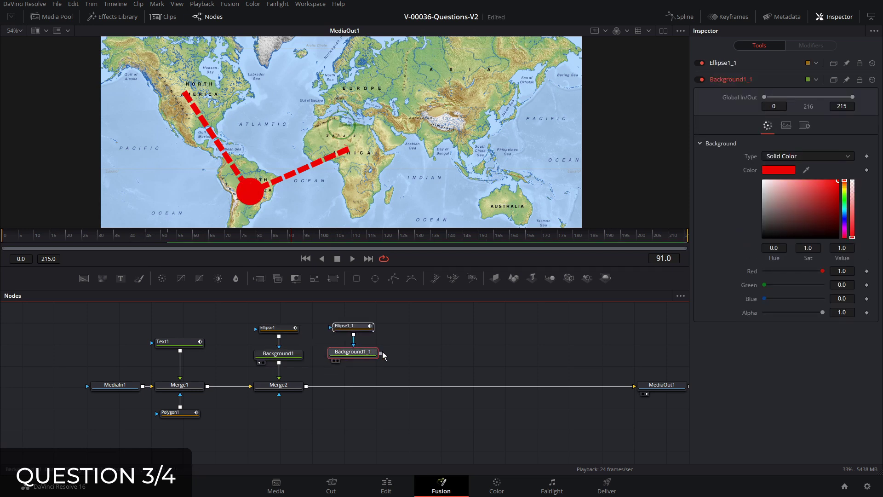
{"action": "left_click_drag", "start_coordinate": [382, 352], "coordinate": [306, 389]}
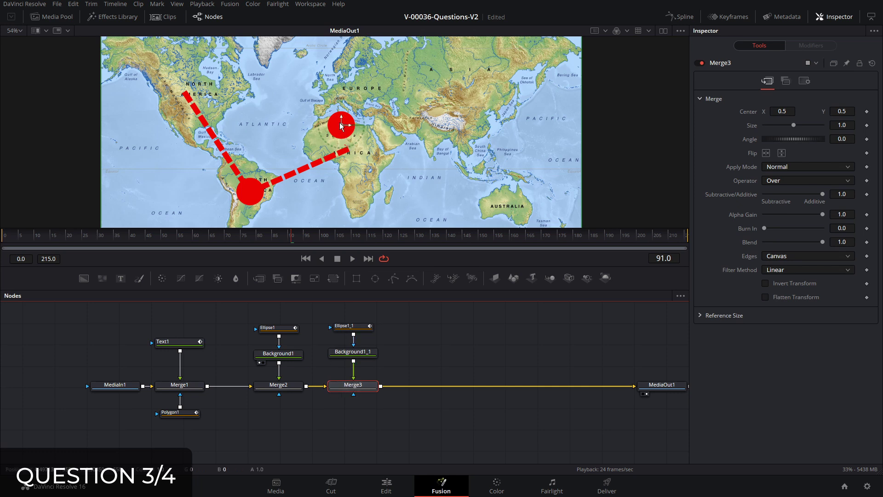
- Move Merge3's Center to about X 0.520, Y 0.422 over Africa and play from about frame 42 to check the dot's timing
{"action": "left_click_drag", "start_coordinate": [342, 127], "coordinate": [352, 147]}
{"action": "left_click", "coordinate": [136, 236]}
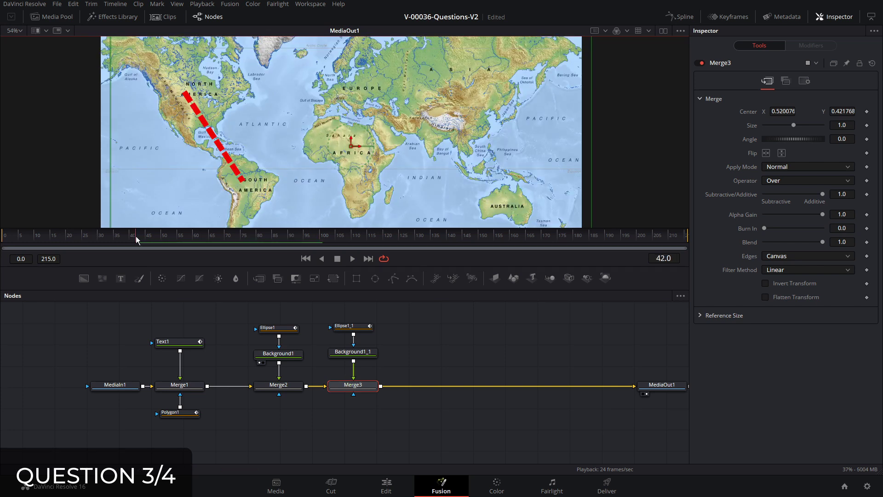
{"action": "key", "text": "space"}
{"action": "key", "text": "space"}
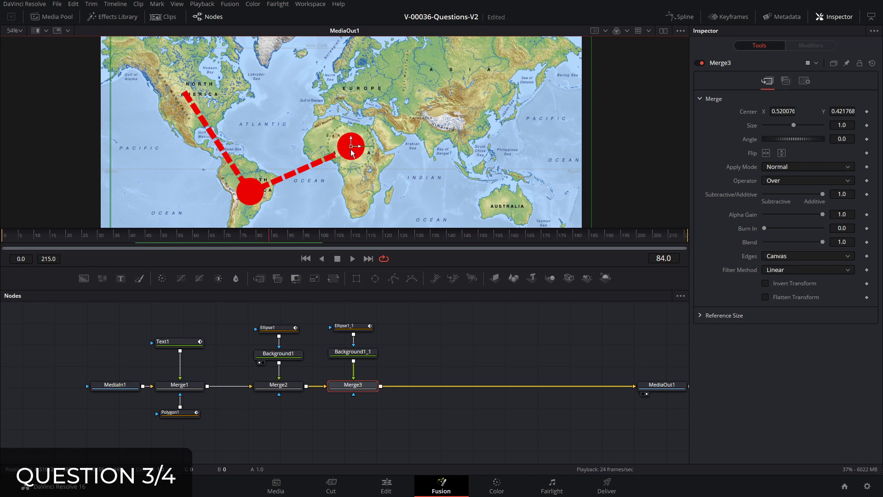
- Shift Ellipse1_1's Width and Height keyframes to around frame 95 so the Africa dot grows in when the line arrives, and replay
{"action": "left_click", "coordinate": [352, 153]}
{"action": "left_click", "coordinate": [728, 17]}
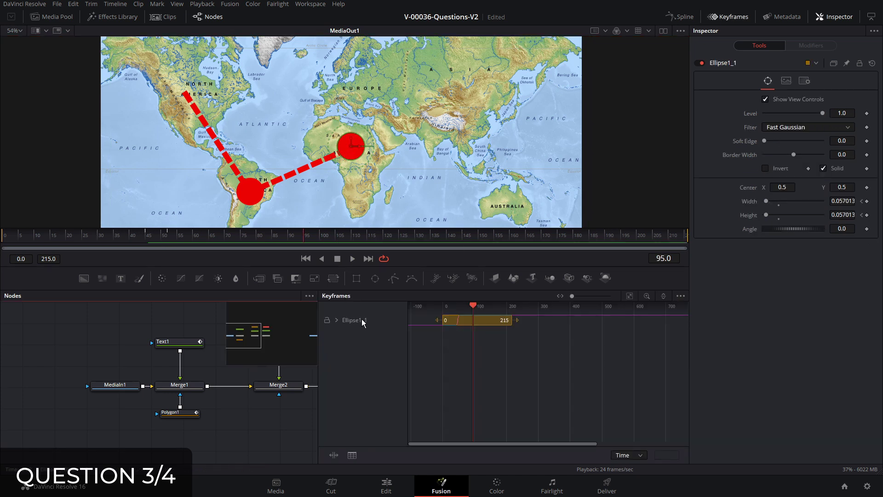
{"action": "left_click", "coordinate": [337, 320]}
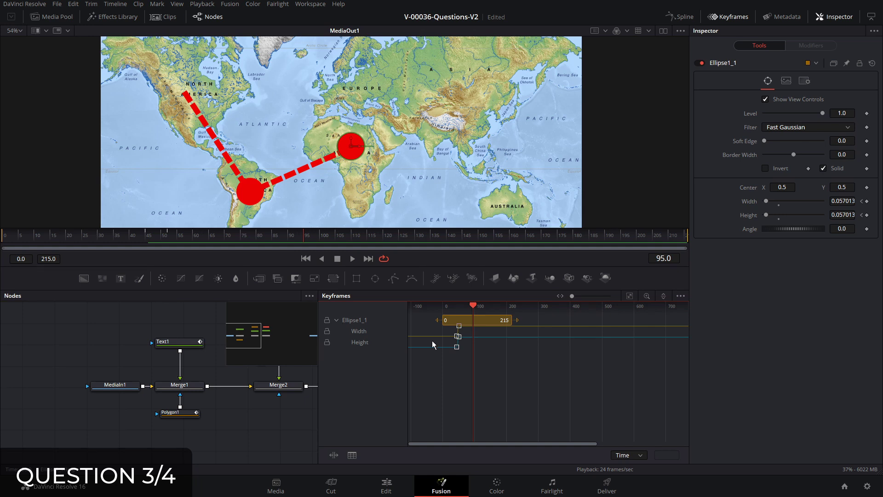
{"action": "left_click", "coordinate": [364, 340]}
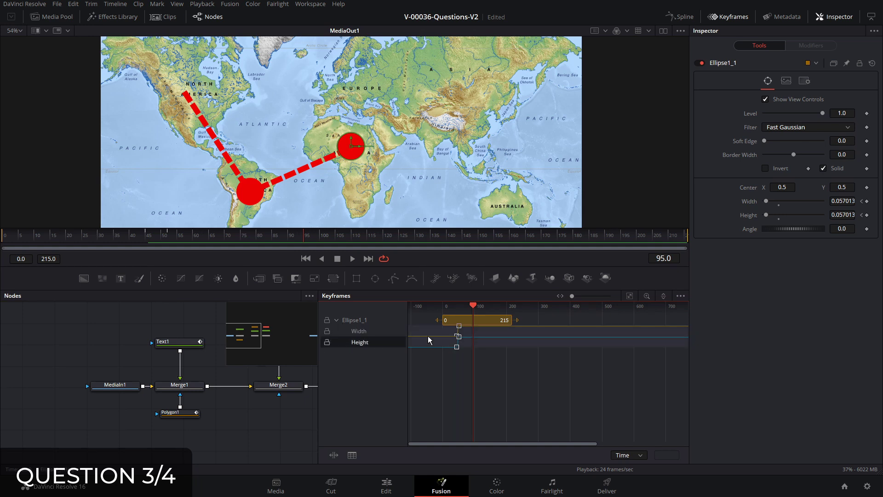
{"action": "left_click_drag", "start_coordinate": [476, 332], "coordinate": [497, 332]}
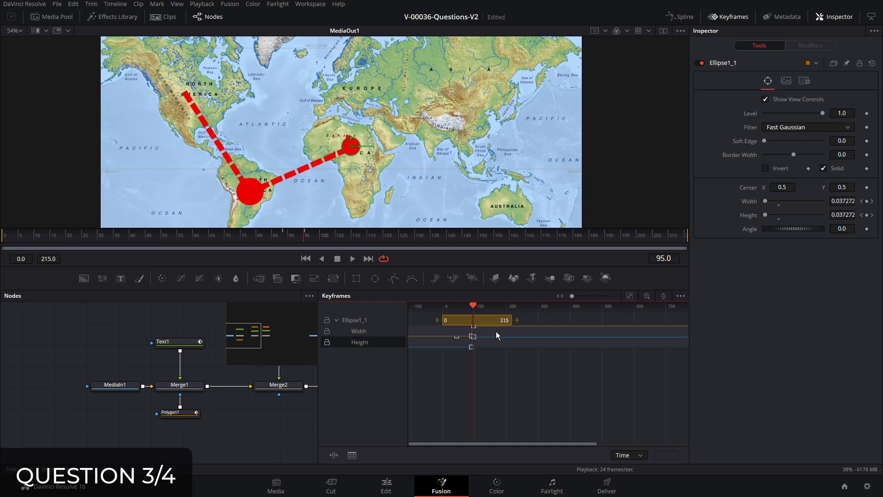
{"action": "left_click", "coordinate": [205, 235]}
{"action": "key", "text": "space"}
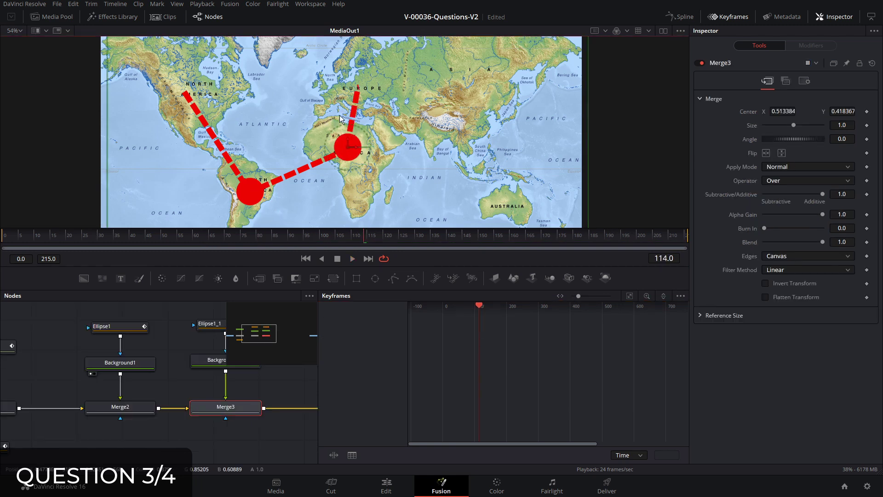
- At frame 114, paste another dot copy, merge it after Merge3, place it over Europe, and retime its size keyframes to this frame
{"action": "left_click_drag", "start_coordinate": [318, 323], "coordinate": [562, 324]}
{"action": "key", "text": "ctrl+v"}
{"action": "left_click_drag", "start_coordinate": [313, 371], "coordinate": [313, 408]}
{"action": "left_click_drag", "start_coordinate": [341, 132], "coordinate": [354, 95]}
{"action": "left_click", "coordinate": [312, 322]}
{"action": "left_click_drag", "start_coordinate": [562, 324], "coordinate": [435, 323]}
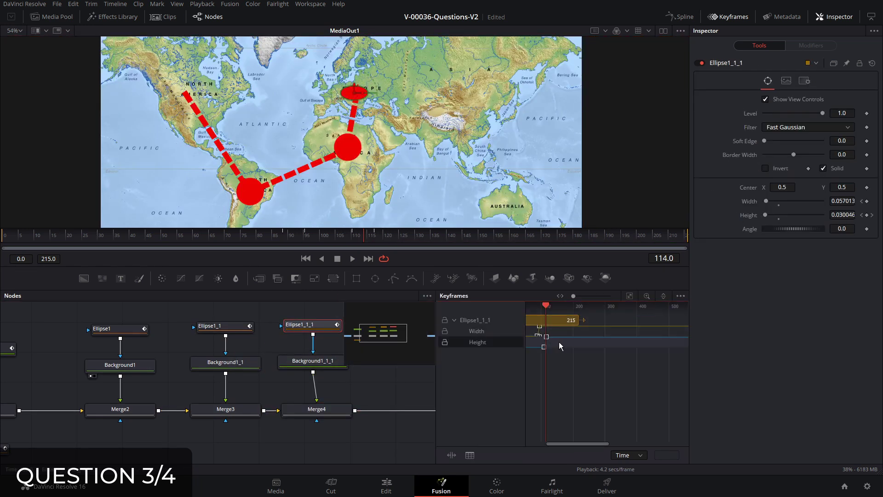
- Paste a fourth dot, merge it after Merge4, shift its size keyframes to around frame 158, and position it at the Asia stop
{"action": "left_click_drag", "start_coordinate": [365, 235], "coordinate": [509, 236]}
{"action": "key", "text": "ctrl+v"}
{"action": "left_click_drag", "start_coordinate": [382, 380], "coordinate": [410, 404]}
{"action": "left_click", "coordinate": [381, 332]}
{"action": "left_click_drag", "start_coordinate": [524, 324], "coordinate": [464, 323]}
{"action": "left_click_drag", "start_coordinate": [577, 336], "coordinate": [589, 336]}
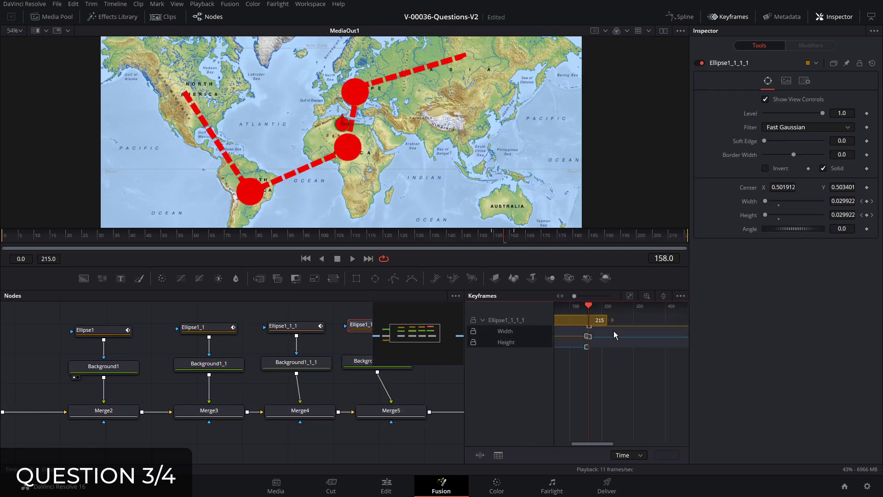
{"action": "left_click_drag", "start_coordinate": [511, 236], "coordinate": [550, 236]}
{"action": "left_click_drag", "start_coordinate": [355, 92], "coordinate": [471, 53]}
- Add a fifth dot merged before MediaOut1, position it over Australia, and shift its growth keyframes to the end of the route
{"action": "left_click_drag", "start_coordinate": [551, 235], "coordinate": [681, 235]}
{"action": "key", "text": "ctrl+v"}
{"action": "left_click_drag", "start_coordinate": [275, 385], "coordinate": [279, 419]}
{"action": "left_click", "coordinate": [271, 338]}
{"action": "left_click", "coordinate": [483, 319]}
{"action": "left_click", "coordinate": [281, 419]}
{"action": "left_click_drag", "start_coordinate": [341, 124], "coordinate": [377, 268]}
{"action": "left_click", "coordinate": [272, 338]}
{"action": "key", "text": "Home"}
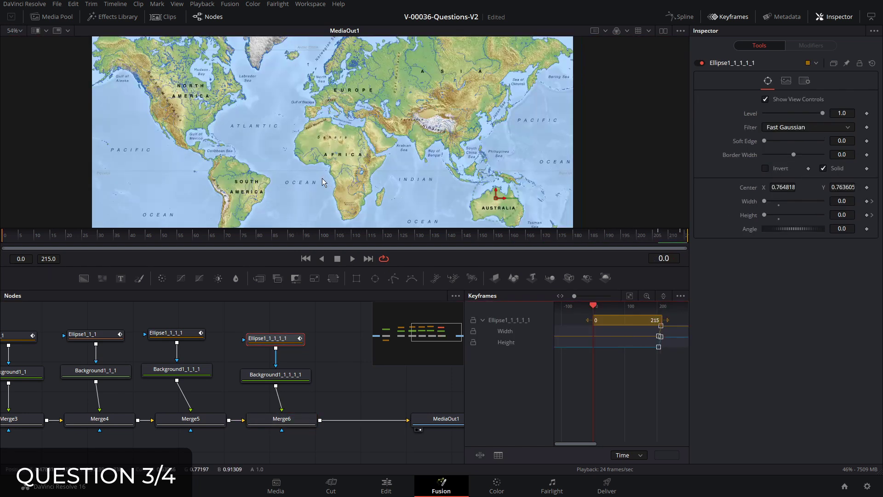
- Enlarge the viewer and play the whole animation to check the route and all its dots
{"action": "left_click_drag", "start_coordinate": [321, 267], "coordinate": [335, 359]}
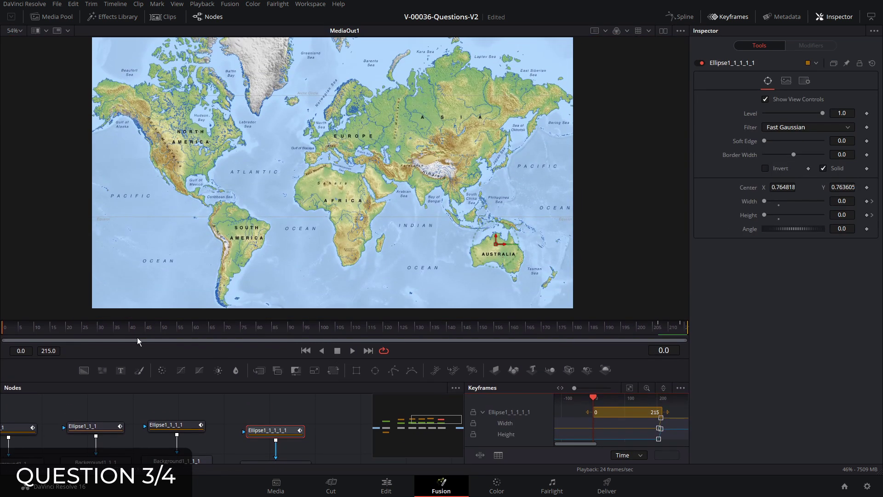
{"action": "key", "text": "space"}
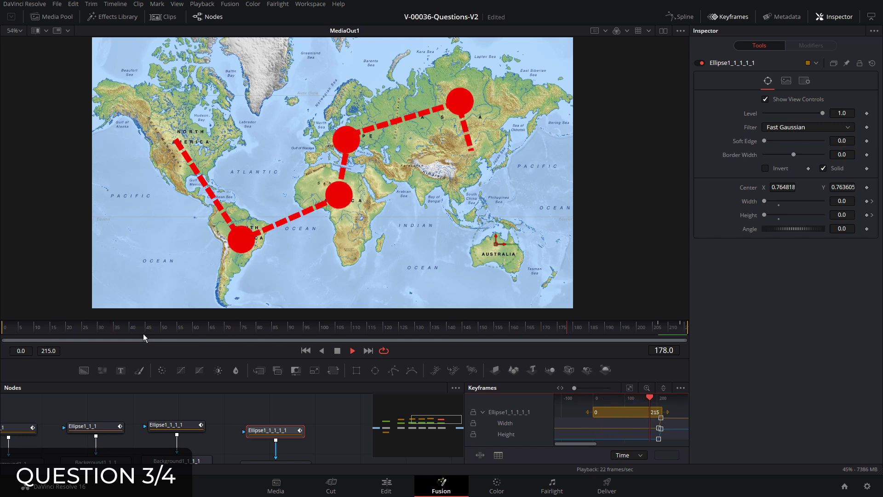
{"action": "key", "text": "space"}
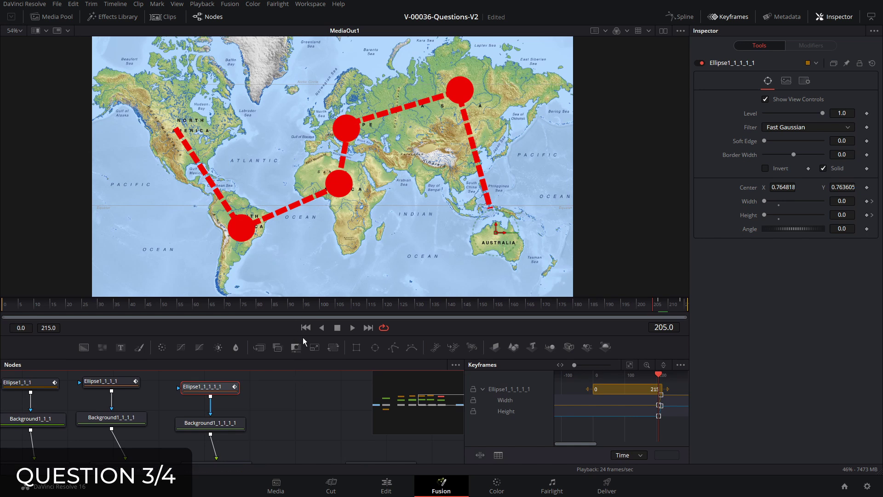
- Make room for the node graph and insert a Transform node between Merge6 and MediaOut1
{"action": "left_click_drag", "start_coordinate": [302, 336], "coordinate": [303, 242]}
{"action": "left_click_drag", "start_coordinate": [305, 308], "coordinate": [308, 347]}
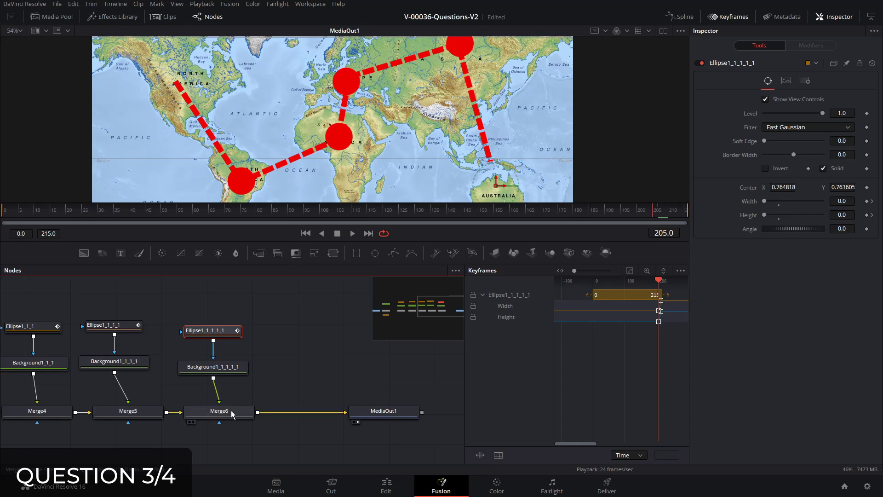
{"action": "left_click", "coordinate": [249, 409]}
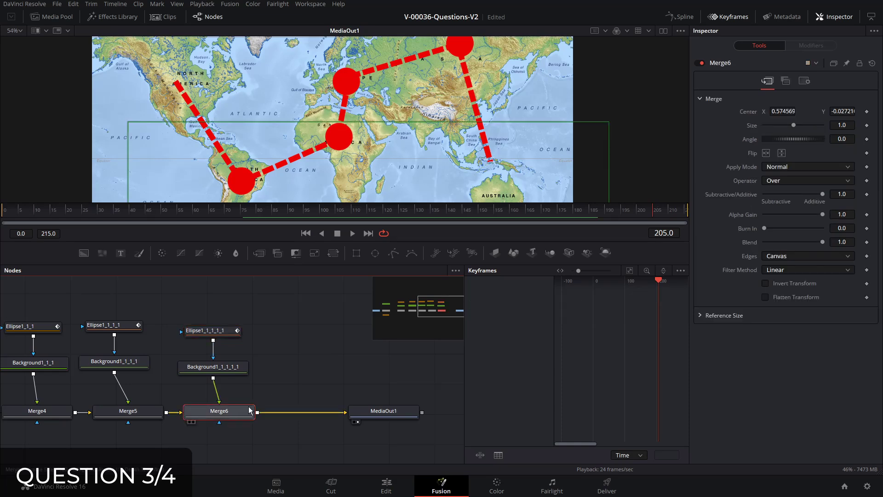
{"action": "left_click", "coordinate": [335, 255]}
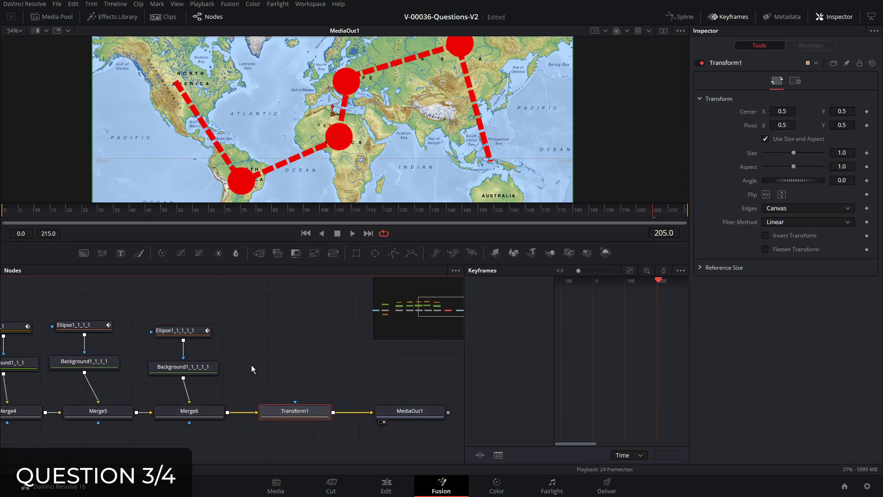
- Keyframe Transform1's Center at frame 0 and at each stop where a dot has grown in, ending at frame 211
{"action": "key", "text": "Home"}
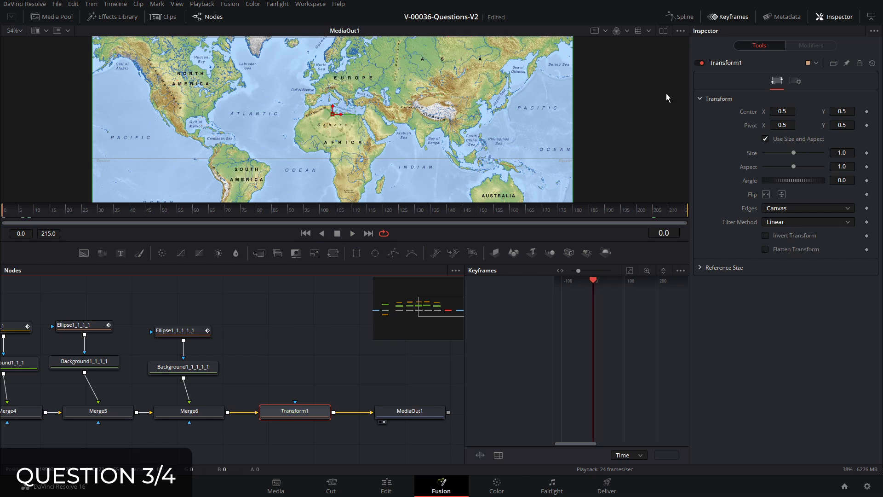
{"action": "left_click", "coordinate": [867, 112]}
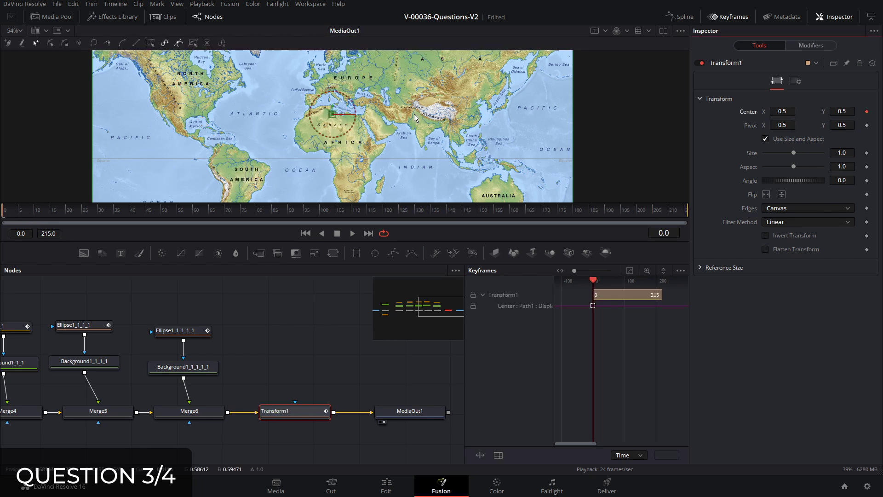
{"action": "scroll", "coordinate": [379, 194], "scroll_direction": "down", "scroll_amount": 3}
{"action": "left_click_drag", "start_coordinate": [380, 240], "coordinate": [370, 305]}
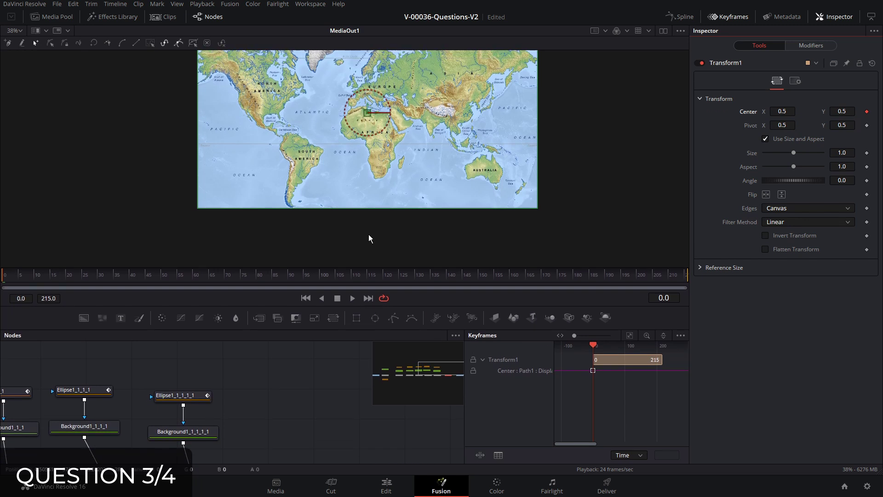
{"action": "left_click_drag", "start_coordinate": [83, 269], "coordinate": [178, 285]}
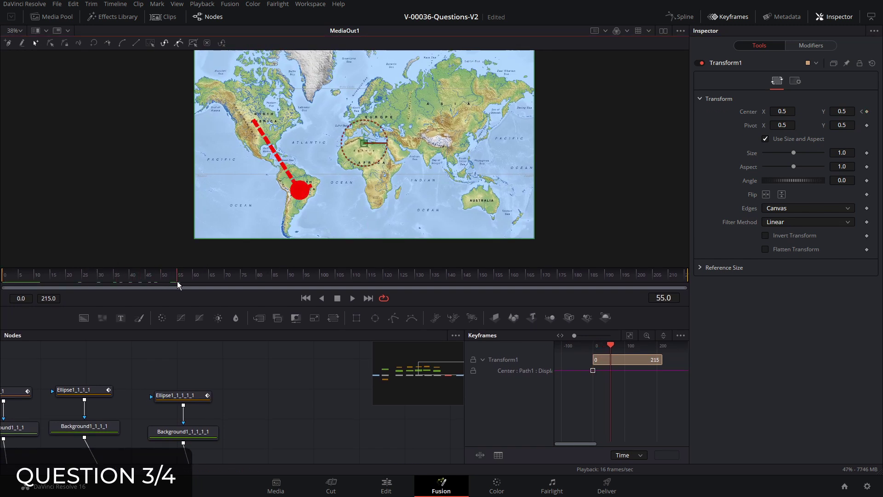
{"action": "left_click", "coordinate": [867, 111]}
{"action": "left_click_drag", "start_coordinate": [183, 278], "coordinate": [672, 276]}
{"action": "left_click", "coordinate": [866, 112]}
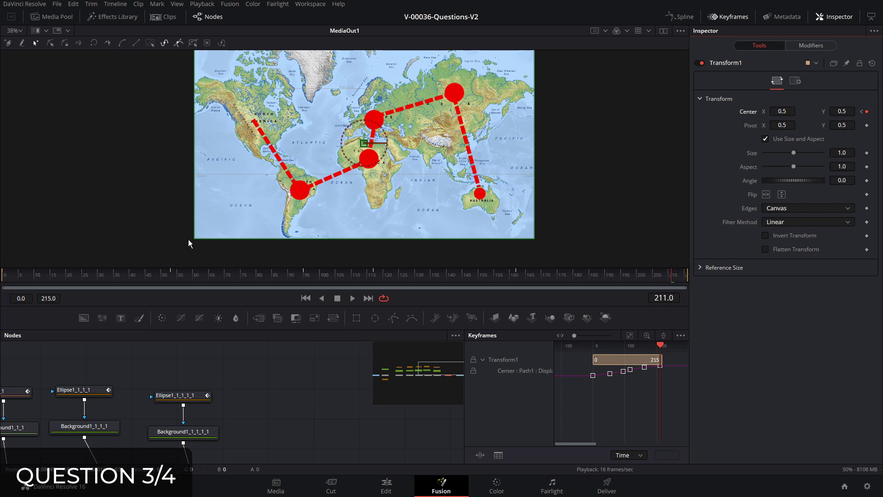
- Set Transform1's Size to 2.78 to zoom in on the map
{"action": "left_click_drag", "start_coordinate": [794, 156], "coordinate": [806, 156]}
{"action": "scroll", "coordinate": [252, 360], "scroll_direction": "down", "scroll_amount": 3}
{"action": "left_click_drag", "start_coordinate": [253, 360], "coordinate": [241, 331]}
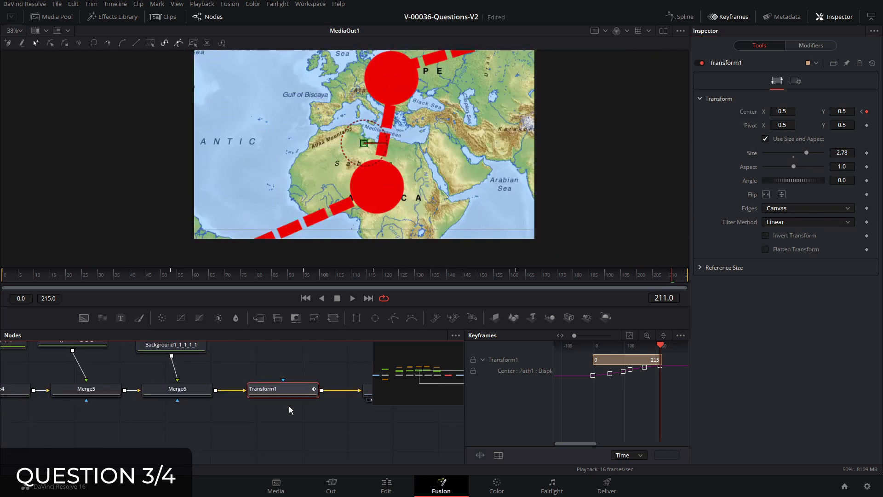
- At frame 0, move Transform1's Center to about X 1.226, Y 0.257 to frame North America, and preview the opening pan
{"action": "left_click_drag", "start_coordinate": [290, 407], "coordinate": [184, 440]}
{"action": "left_click_drag", "start_coordinate": [26, 276], "coordinate": [2, 276]}
{"action": "left_click_drag", "start_coordinate": [364, 143], "coordinate": [610, 189]}
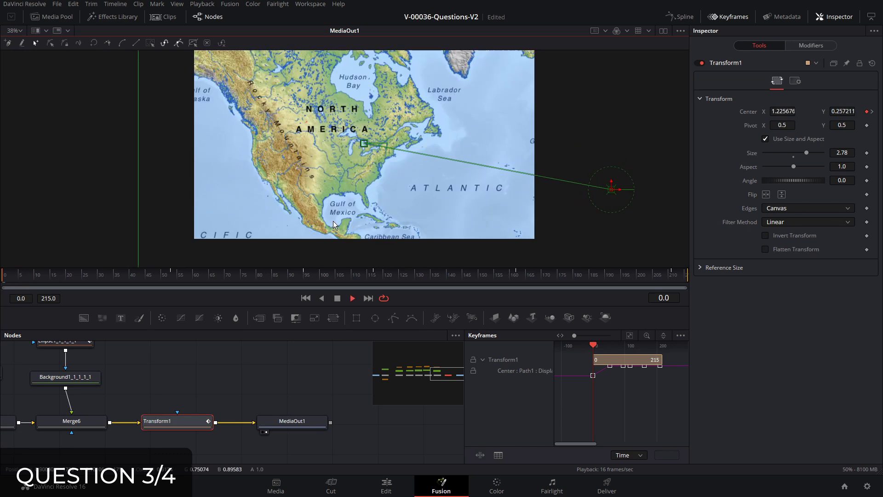
{"action": "key", "text": "space"}
{"action": "key", "text": "space"}
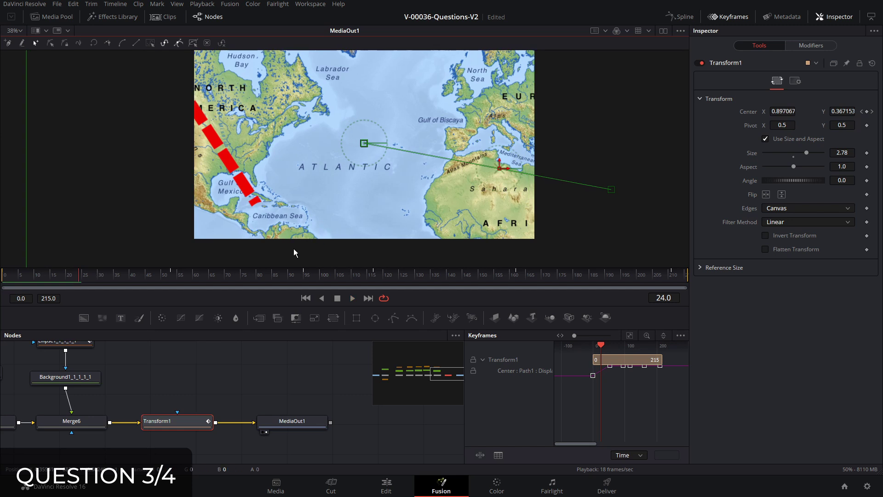
- At the frame 53 keyframe, move Transform1's Center to about X 1.019, Y 1.171 to centre the South America dot
{"action": "left_click", "coordinate": [170, 275]}
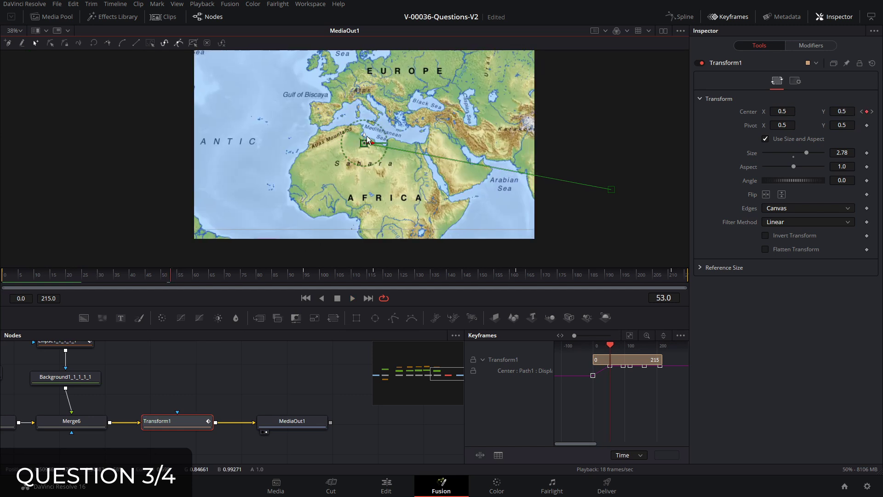
{"action": "left_click_drag", "start_coordinate": [363, 143], "coordinate": [528, 86]}
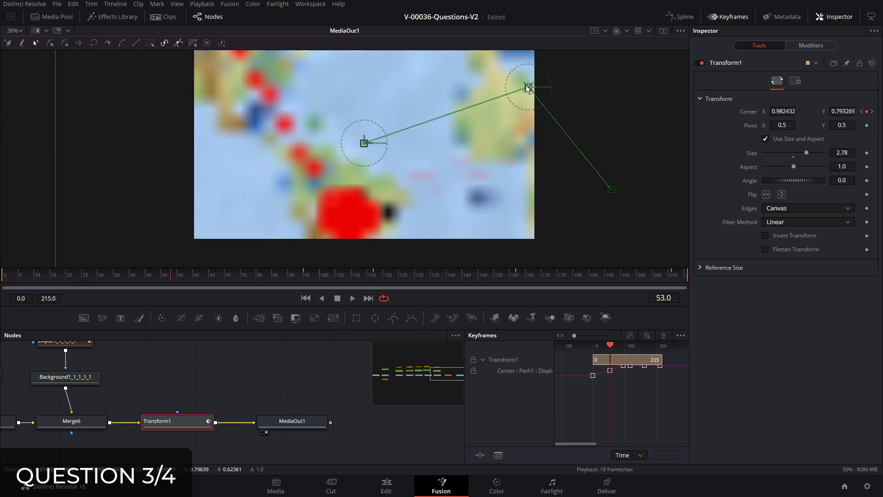
{"action": "left_click", "coordinate": [363, 145]}
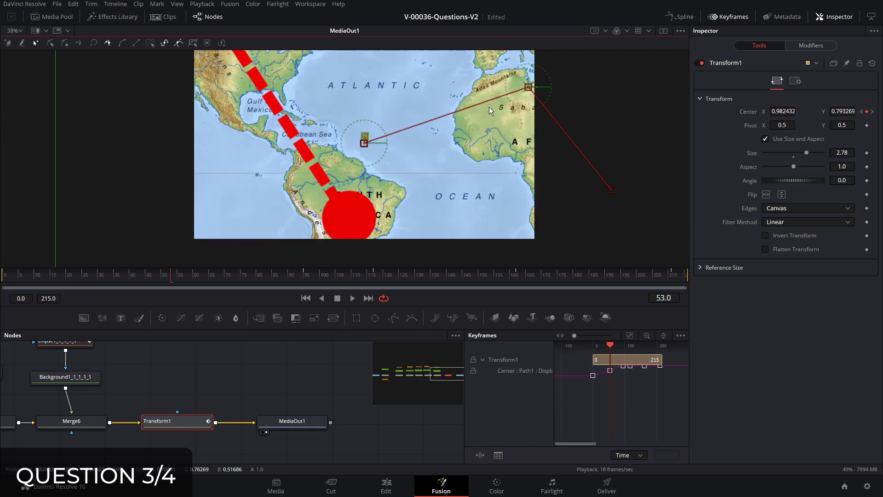
{"action": "left_click_drag", "start_coordinate": [525, 87], "coordinate": [540, 15]}
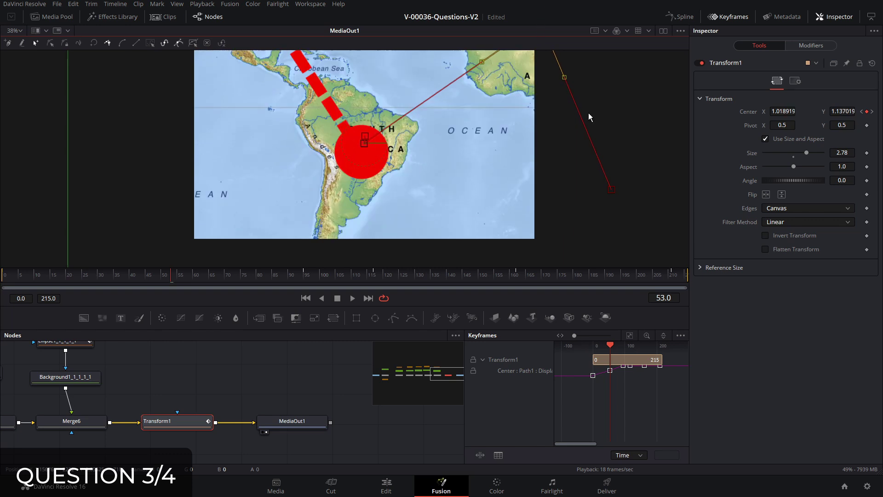
{"action": "left_click_drag", "start_coordinate": [588, 115], "coordinate": [572, 187]}
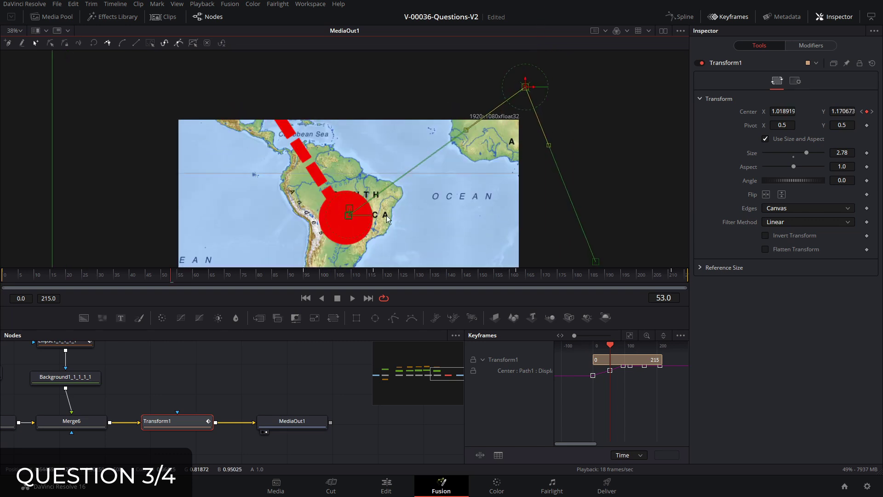
- Reposition Transform1's Center onto the Africa dot at frame 95 and onto the Europe dot at the following keyframe
{"action": "left_click", "coordinate": [304, 279]}
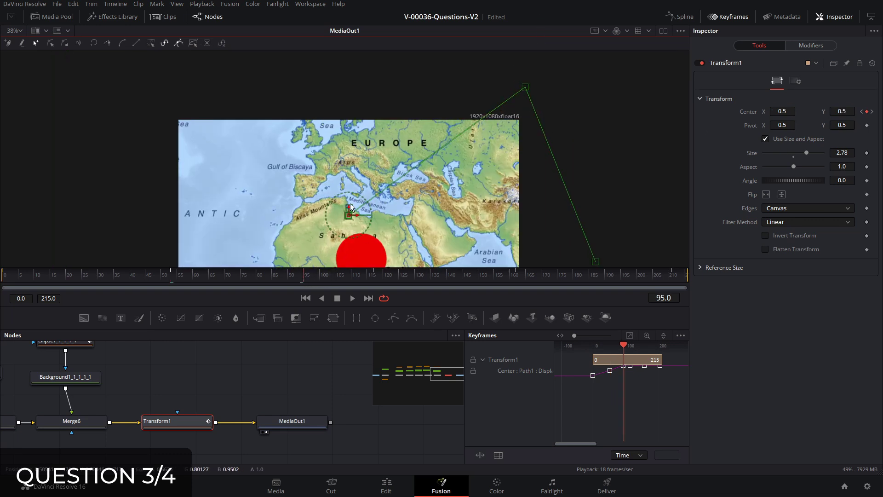
{"action": "left_click_drag", "start_coordinate": [350, 204], "coordinate": [349, 153]}
{"action": "key", "text": "alt+]"}
{"action": "left_click_drag", "start_coordinate": [348, 214], "coordinate": [319, 259]}
{"action": "left_click_drag", "start_coordinate": [320, 259], "coordinate": [320, 224]}
- Reposition Transform1's Center onto the Asia dot at frame 162 and onto Australia at frame 211, and review the camera move in playback
{"action": "left_click_drag", "start_coordinate": [484, 277], "coordinate": [518, 279]}
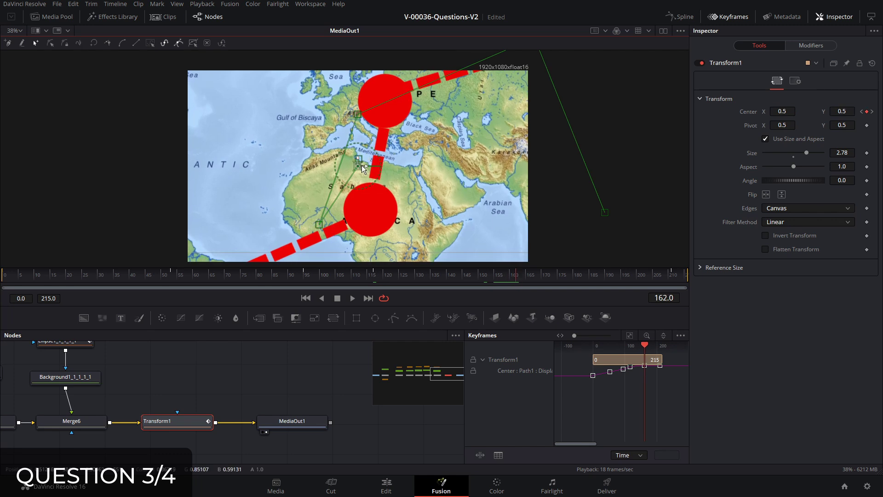
{"action": "left_click_drag", "start_coordinate": [356, 165], "coordinate": [113, 303]}
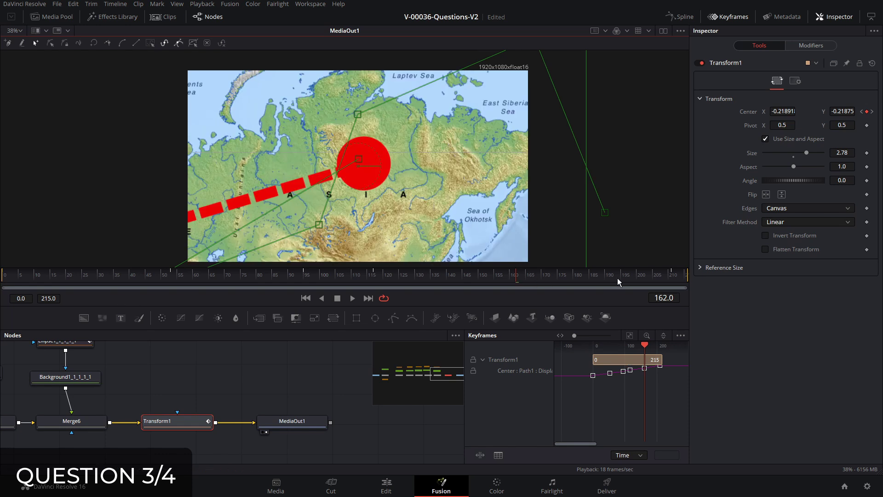
{"action": "left_click_drag", "start_coordinate": [660, 278], "coordinate": [671, 276]}
{"action": "left_click_drag", "start_coordinate": [358, 159], "coordinate": [52, 31]}
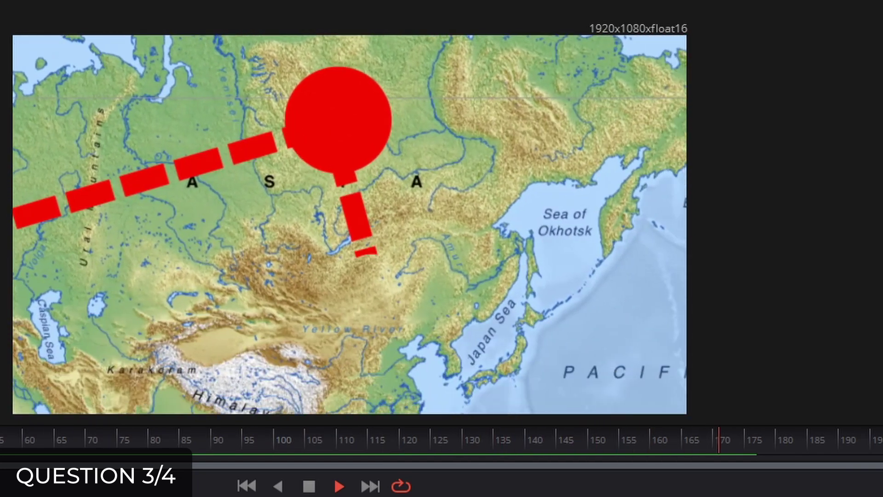
{"action": "key", "text": "space"}
{"action": "left_click_drag", "start_coordinate": [781, 440], "coordinate": [85, 432]}
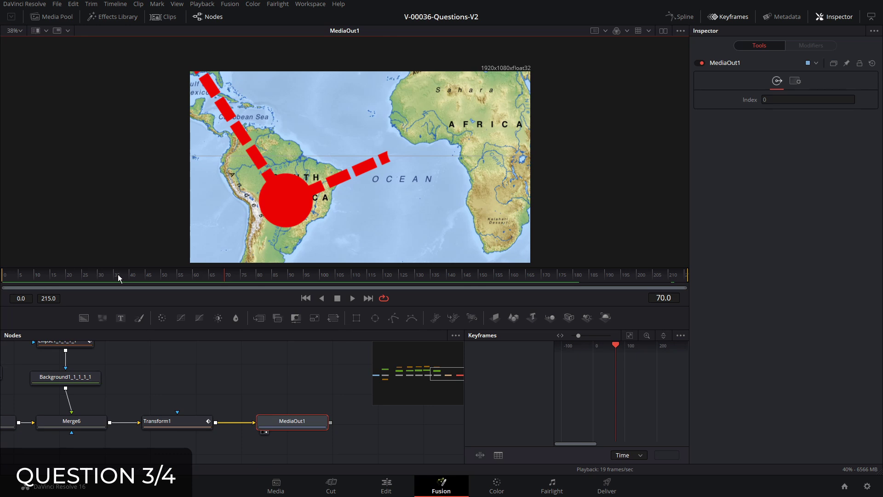